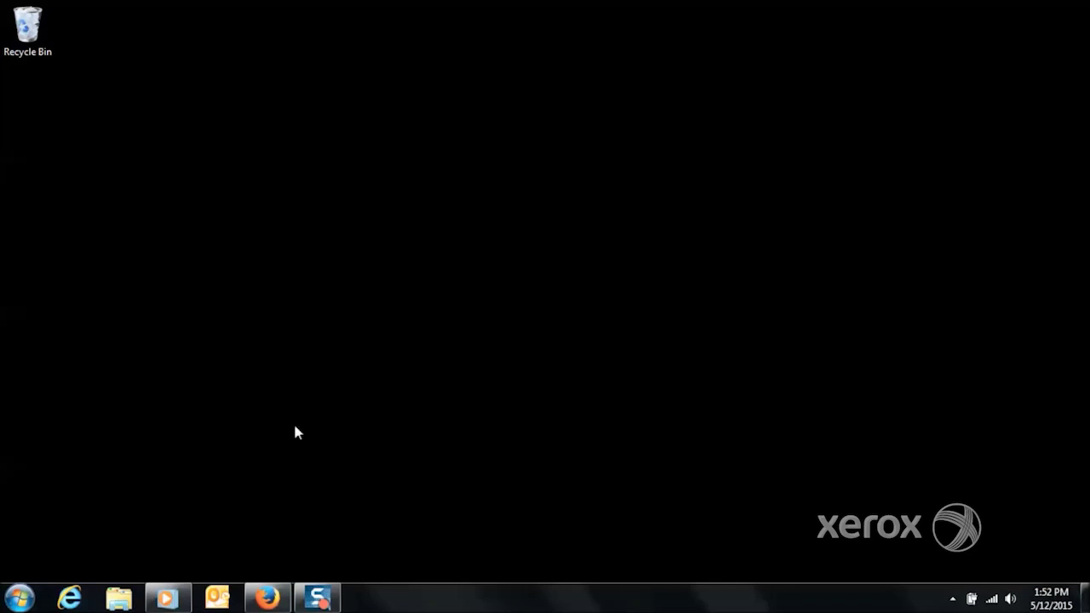
Open the Computer Management console for this computer.
{"action": "left_click", "coordinate": [19, 598]}
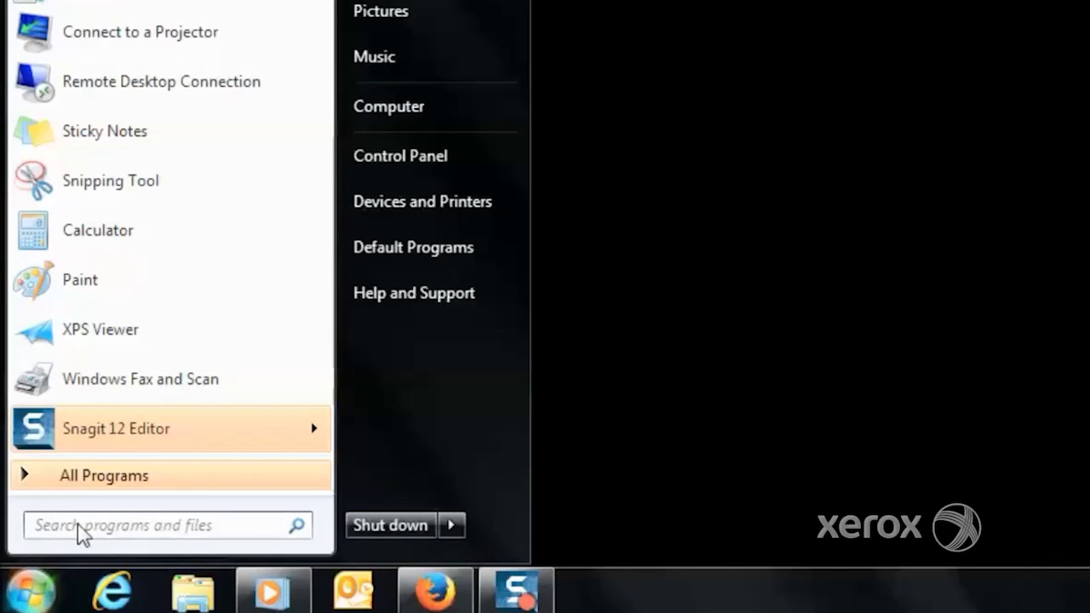
{"action": "right_click", "coordinate": [421, 102]}
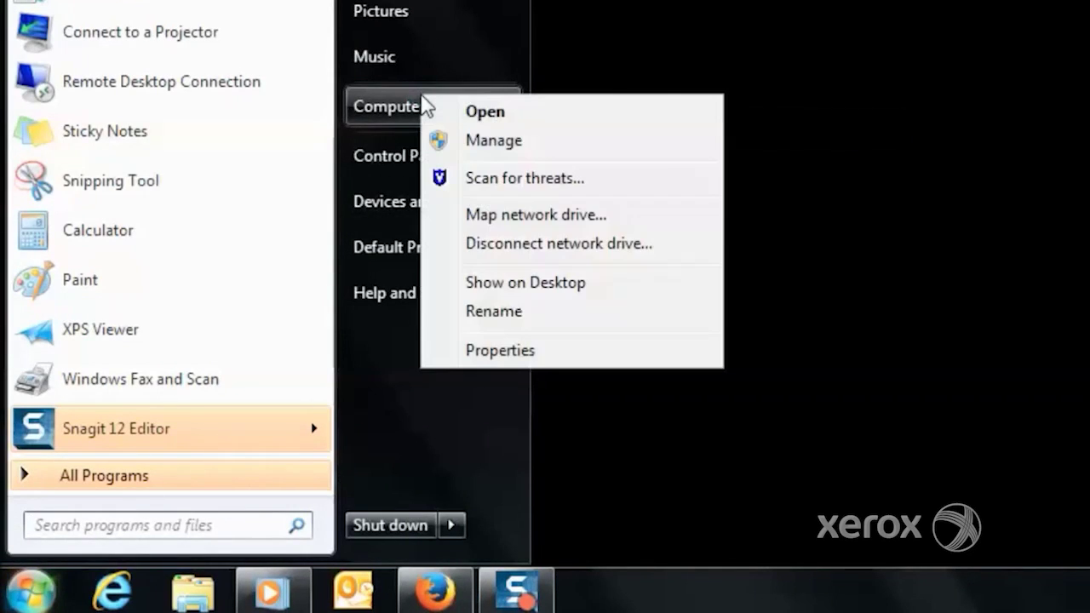
{"action": "left_click", "coordinate": [477, 142]}
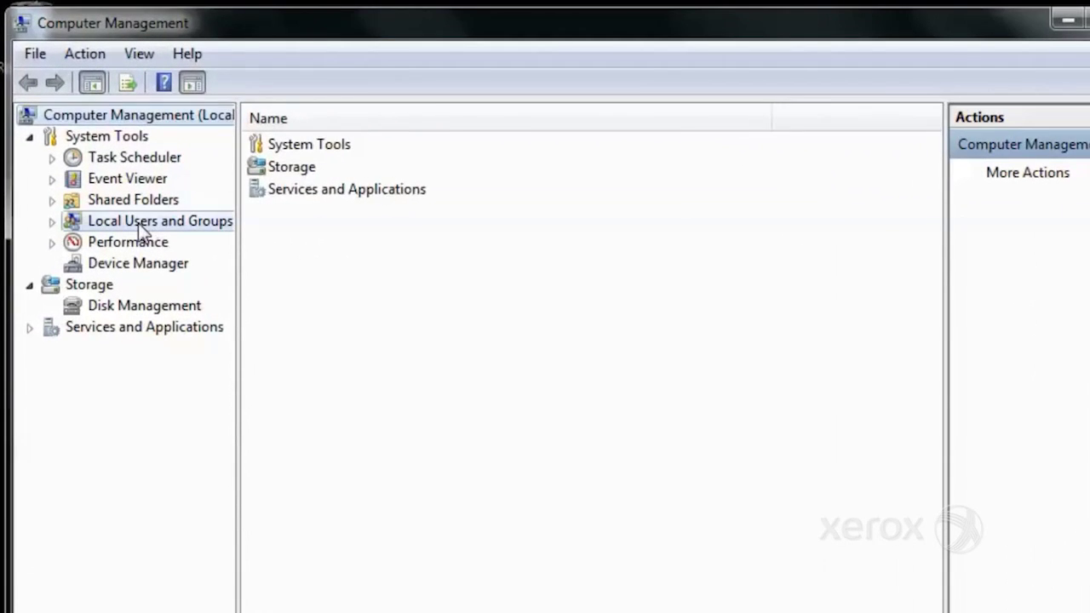
Start a new user under Local Users and Groups and enter ScanUser as the user name.
{"action": "left_click", "coordinate": [107, 168]}
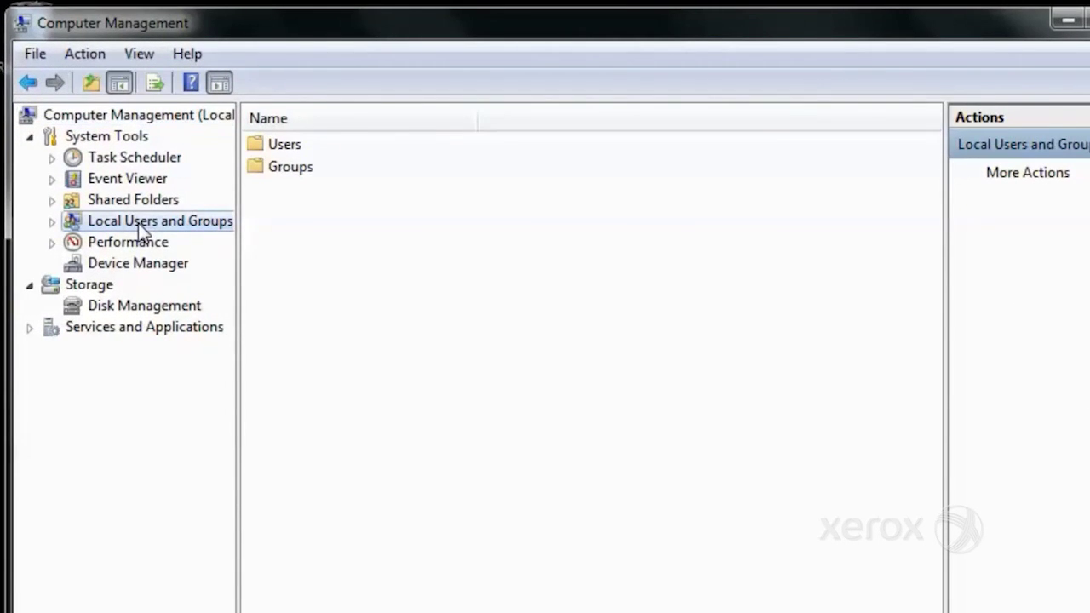
{"action": "left_click", "coordinate": [296, 144]}
{"action": "right_click", "coordinate": [296, 145]}
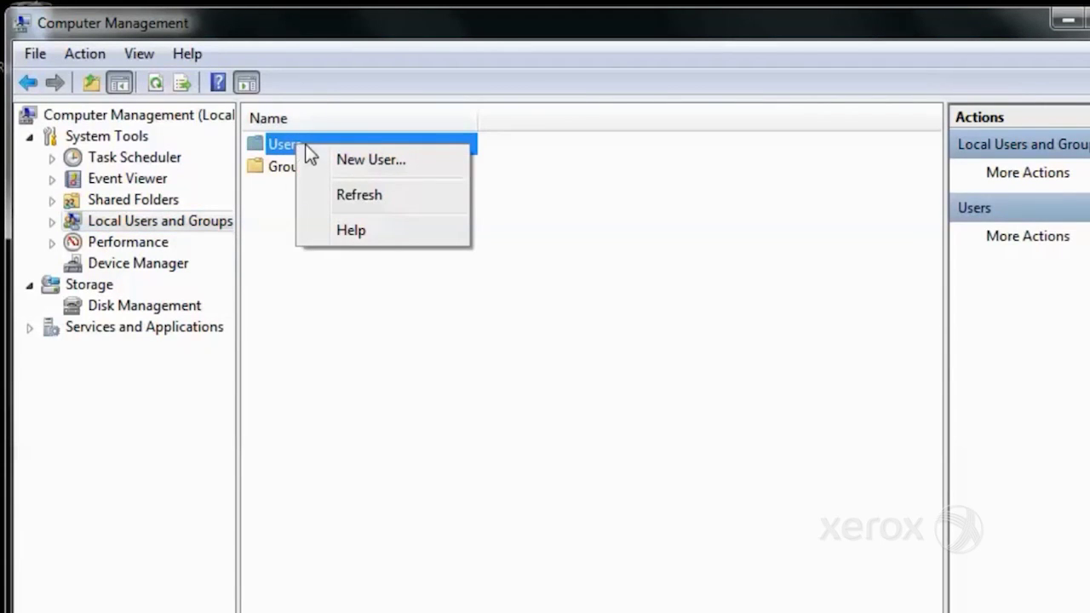
{"action": "left_click", "coordinate": [349, 162]}
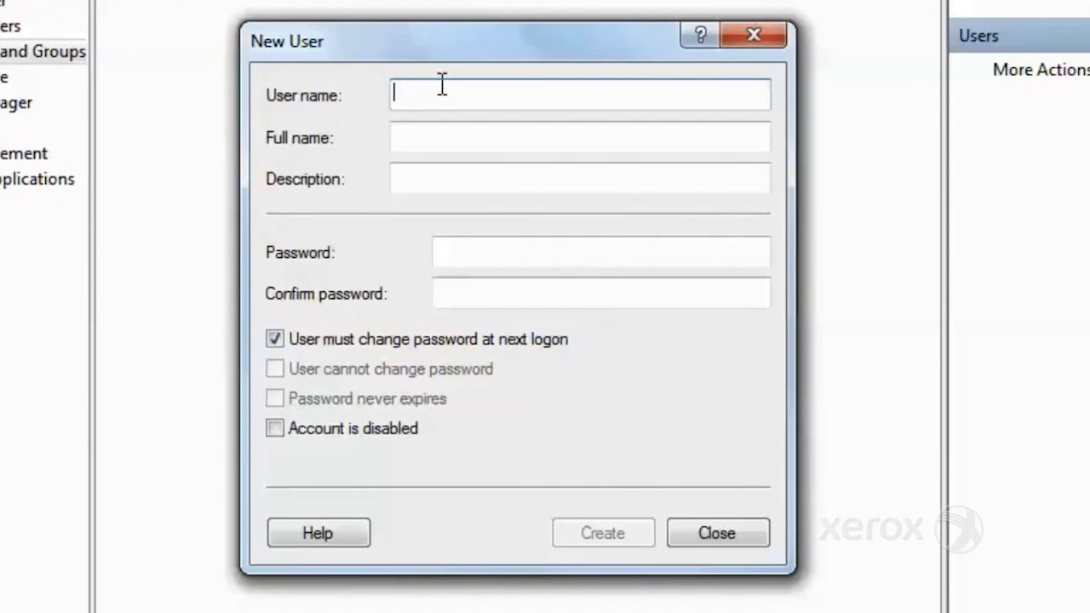
{"action": "type", "text": "Scan"}
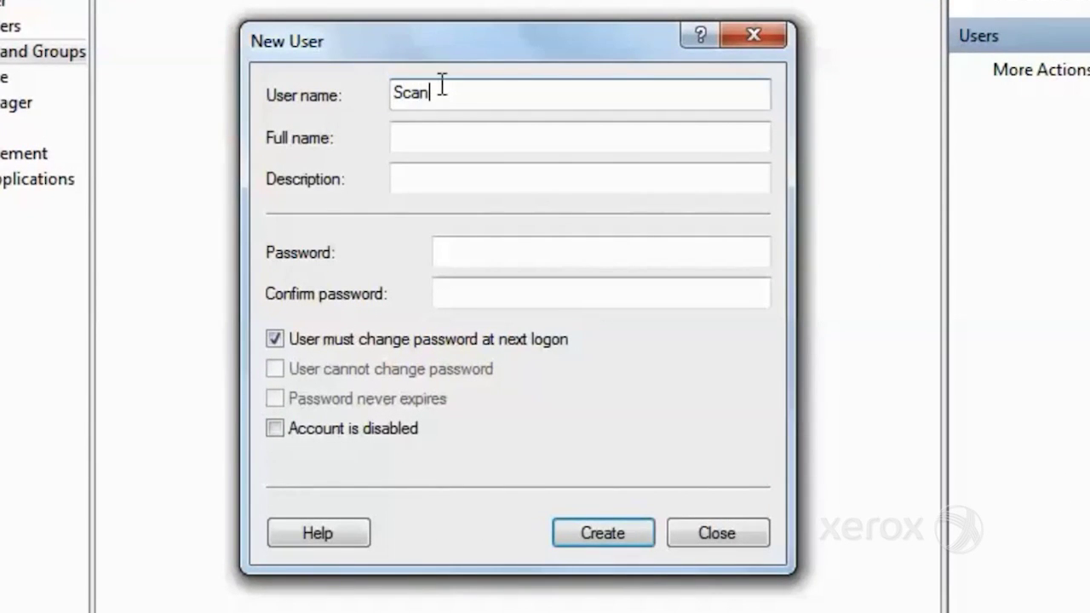
{"action": "type", "text": "User"}
Enter the new account's password and repeat it in the confirmation field.
{"action": "left_click", "coordinate": [491, 253]}
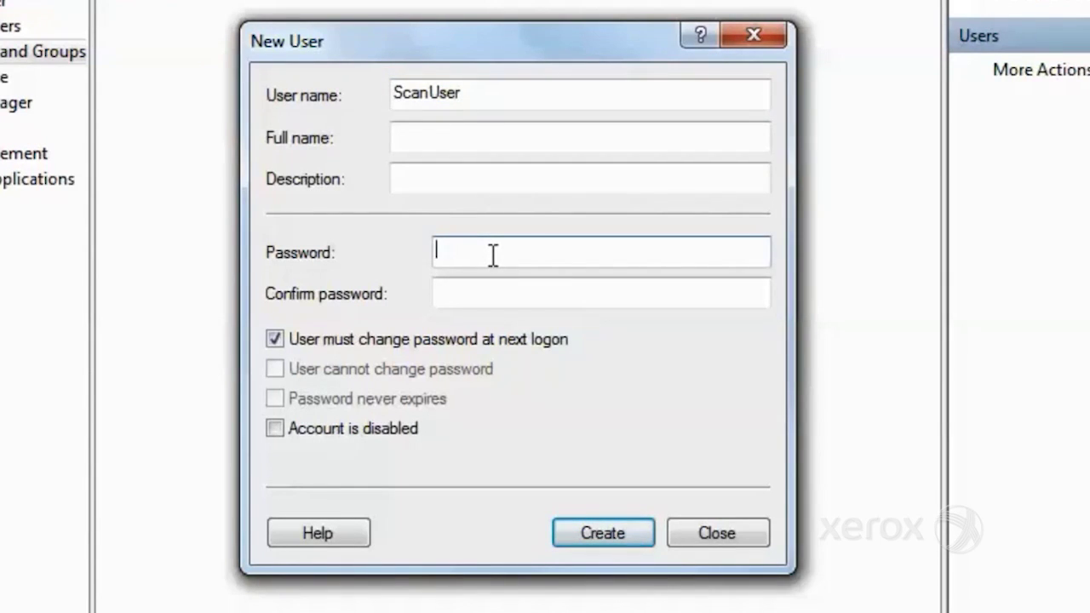
{"action": "type", "text": "•••••••••••••••"}
{"action": "key", "text": "Tab"}
{"action": "type", "text": "•••••••••••"}
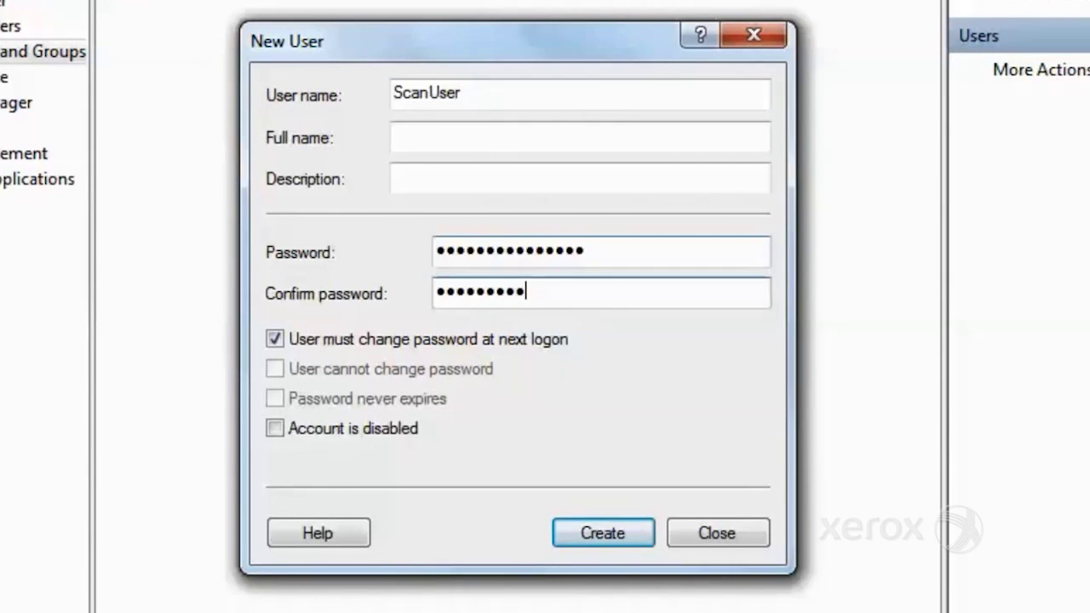
{"action": "type", "text": "••••"}
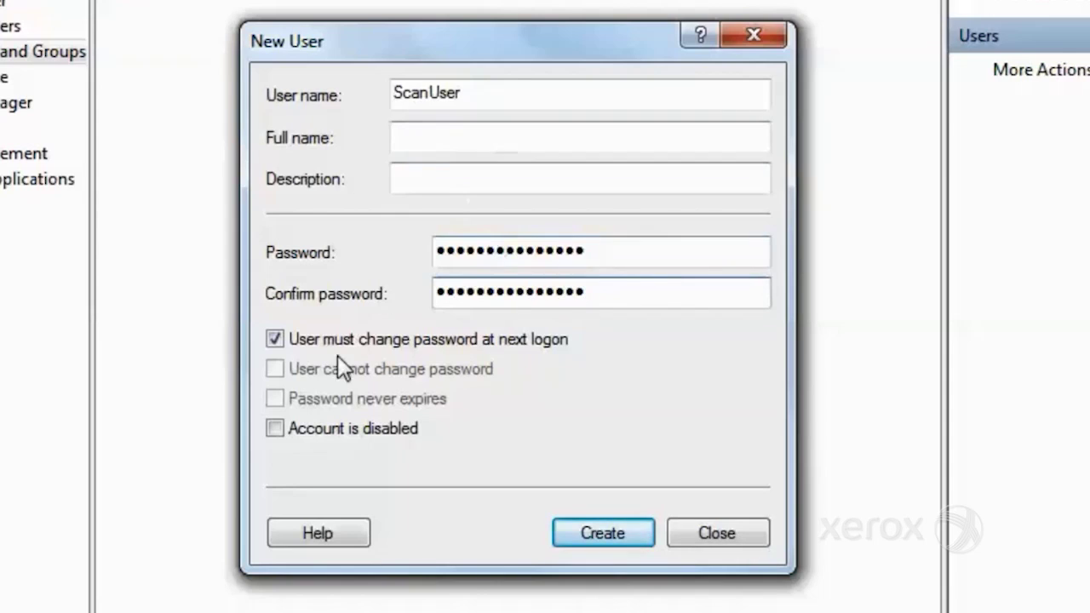
Turn off the forced password change at next logon, enable User cannot change password and Password never expires, and create the account.
{"action": "left_click", "coordinate": [273, 340]}
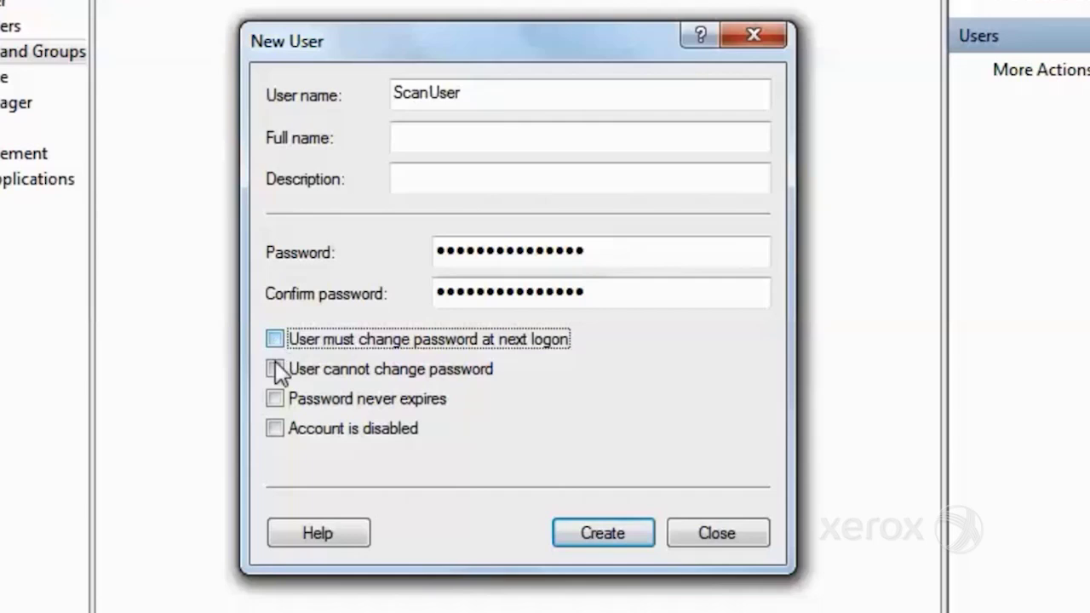
{"action": "left_click", "coordinate": [275, 368]}
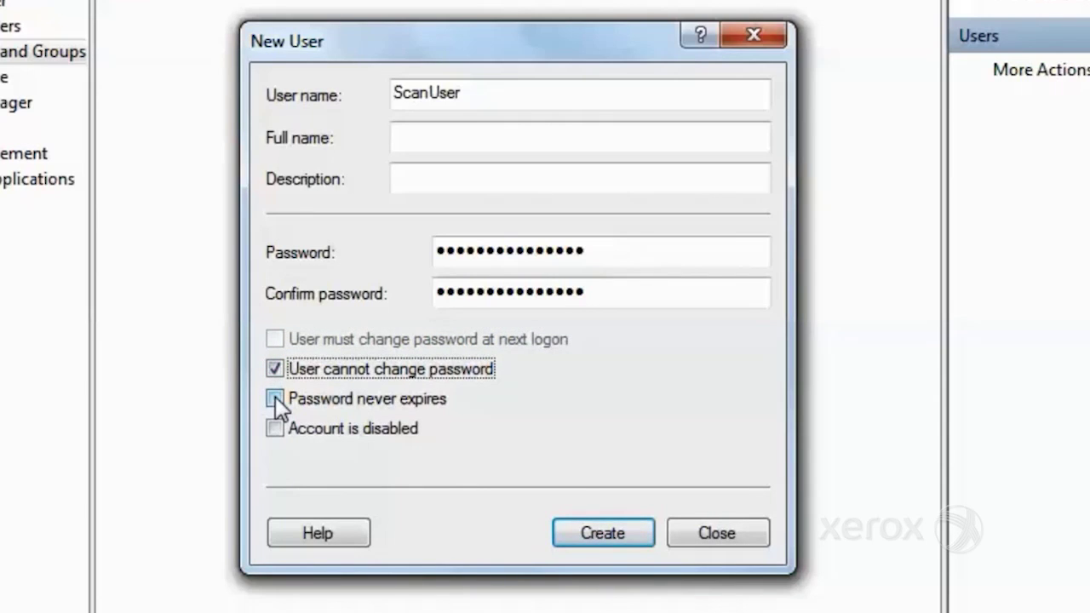
{"action": "left_click", "coordinate": [275, 398]}
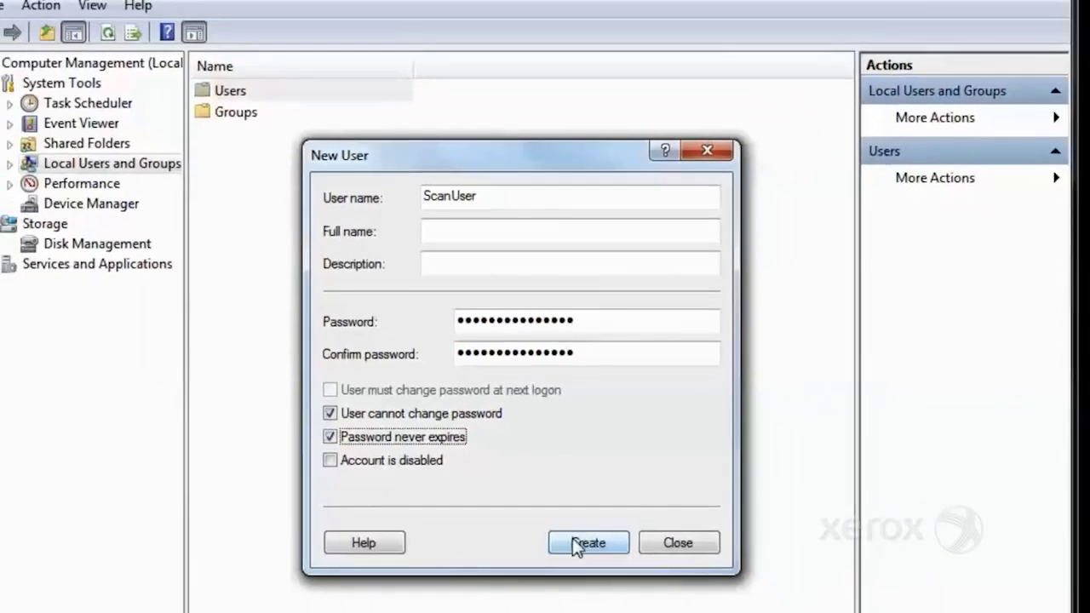
{"action": "left_click", "coordinate": [584, 532]}
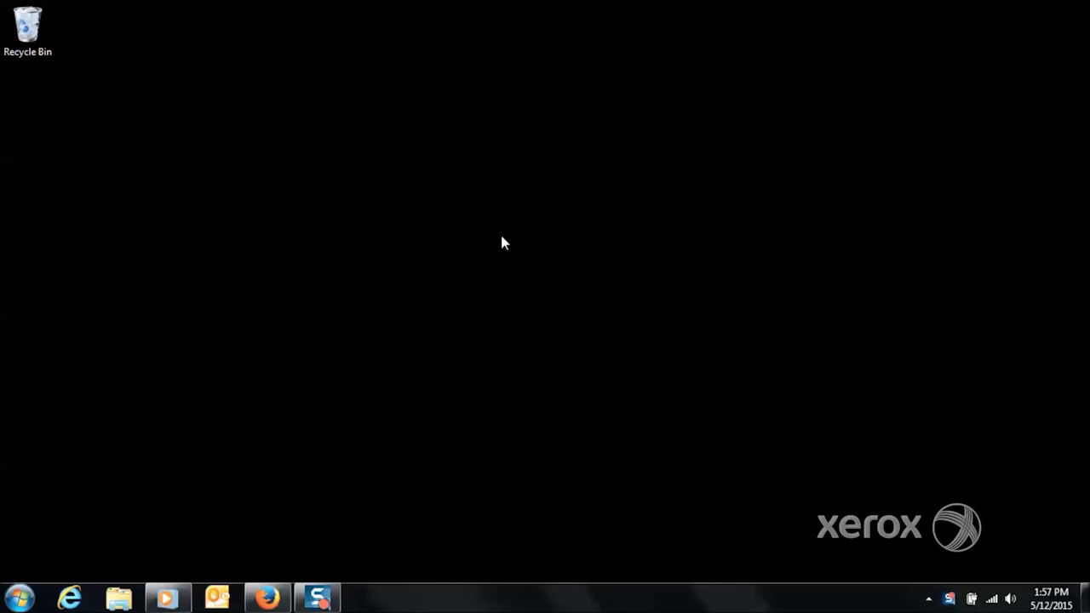
Create a folder named Scans on the desktop and enable Share this folder in its advanced sharing settings.
{"action": "right_click", "coordinate": [500, 244]}
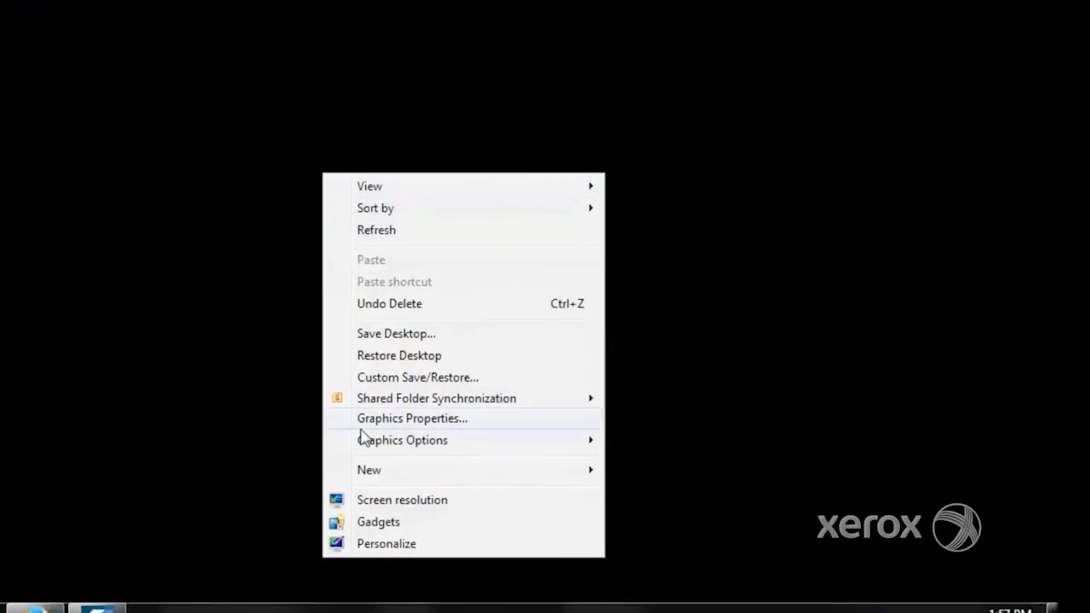
{"action": "mouse_move", "coordinate": [560, 476]}
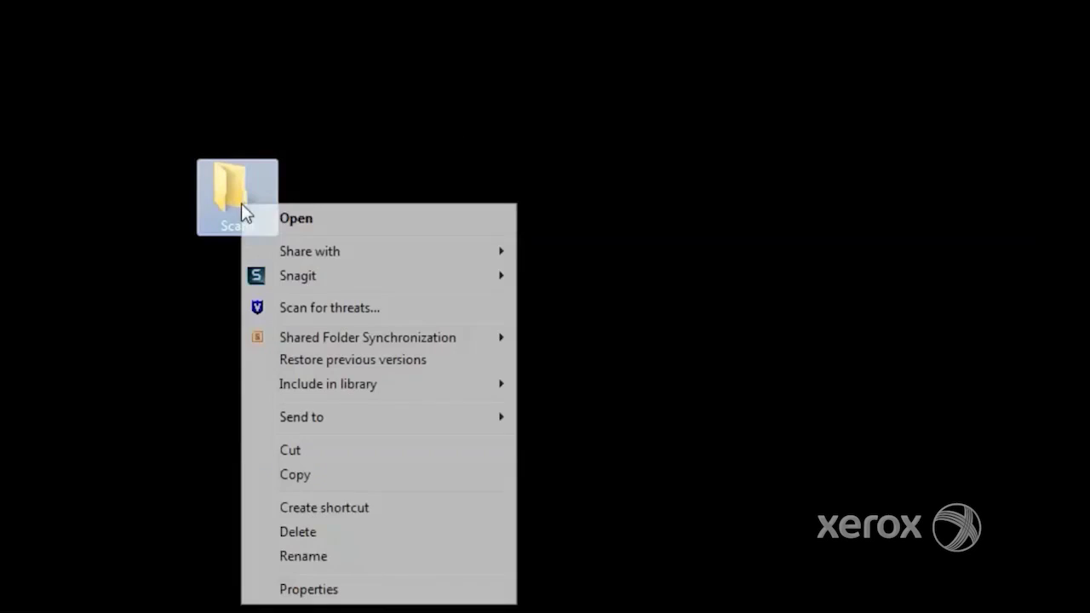
{"action": "left_click", "coordinate": [308, 589]}
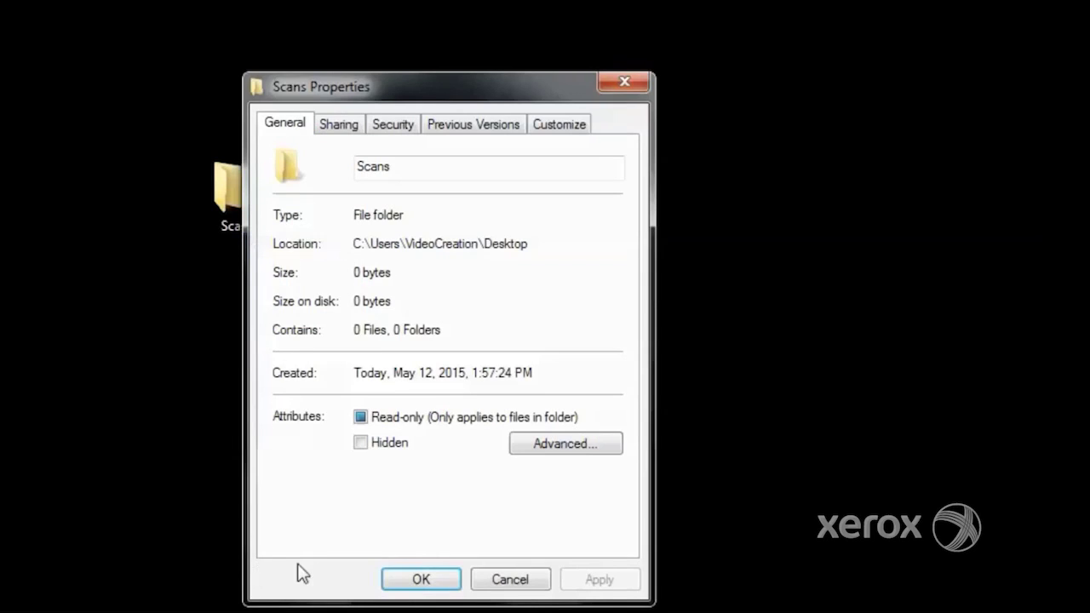
{"action": "left_click", "coordinate": [336, 132]}
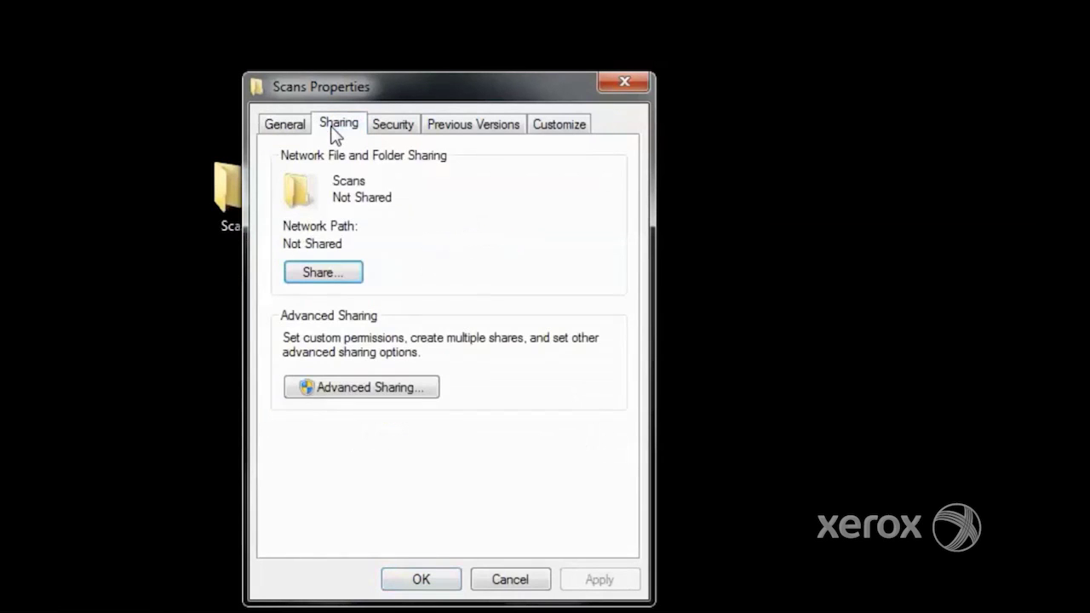
{"action": "left_click", "coordinate": [368, 387]}
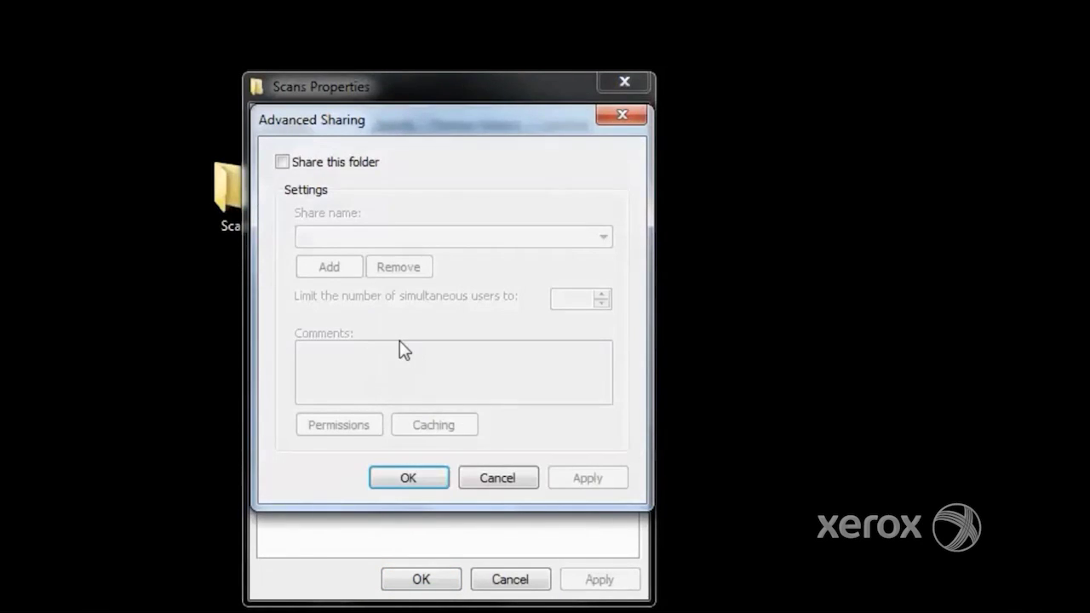
{"action": "left_click", "coordinate": [282, 162]}
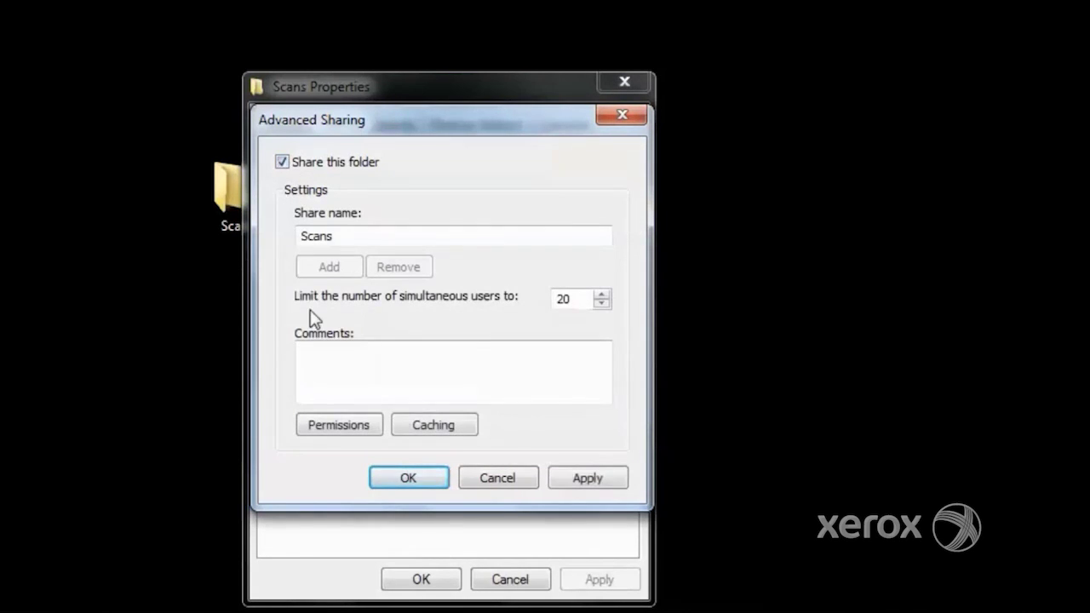
Add ScanUser to the Scans folder's share permissions, using the local computer as the location and checking the name.
{"action": "left_click", "coordinate": [339, 425]}
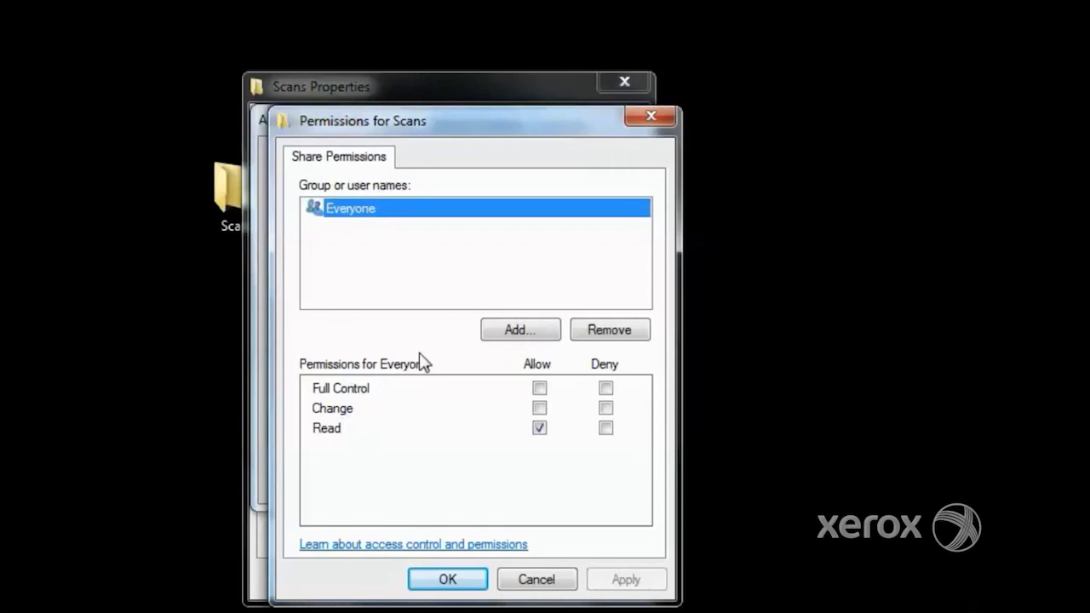
{"action": "left_click", "coordinate": [504, 333]}
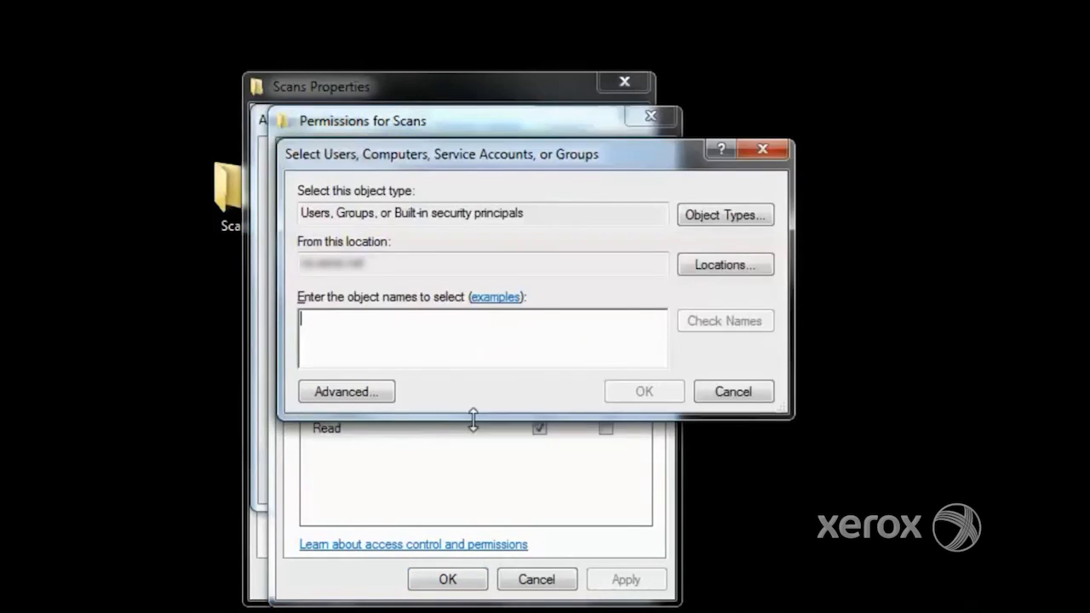
{"action": "left_click", "coordinate": [718, 270]}
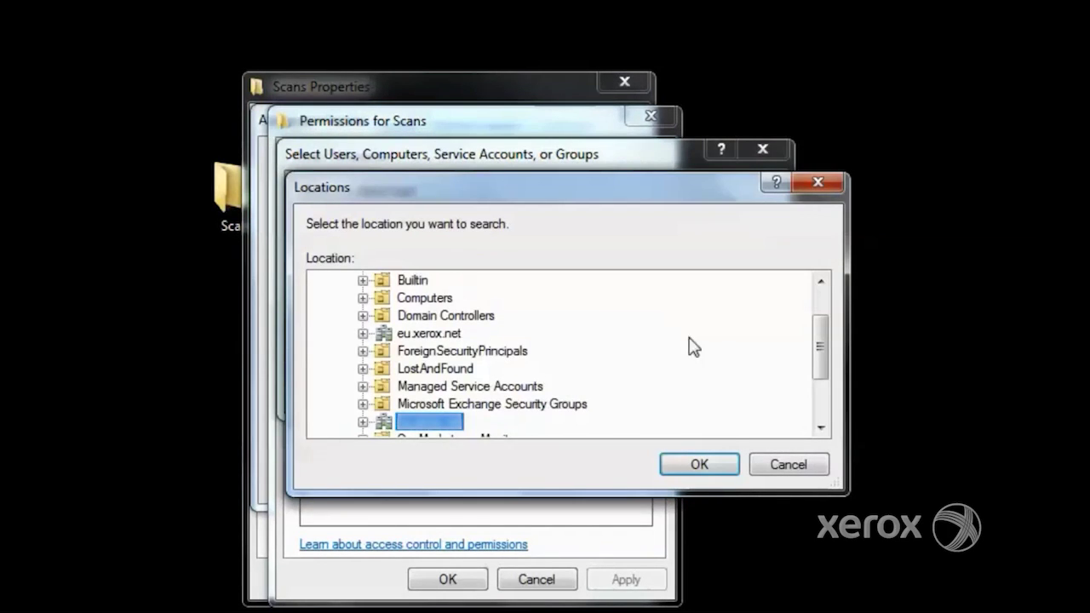
{"action": "scroll", "coordinate": [818, 365], "scroll_direction": "up", "scroll_amount": 1}
{"action": "left_click", "coordinate": [396, 284]}
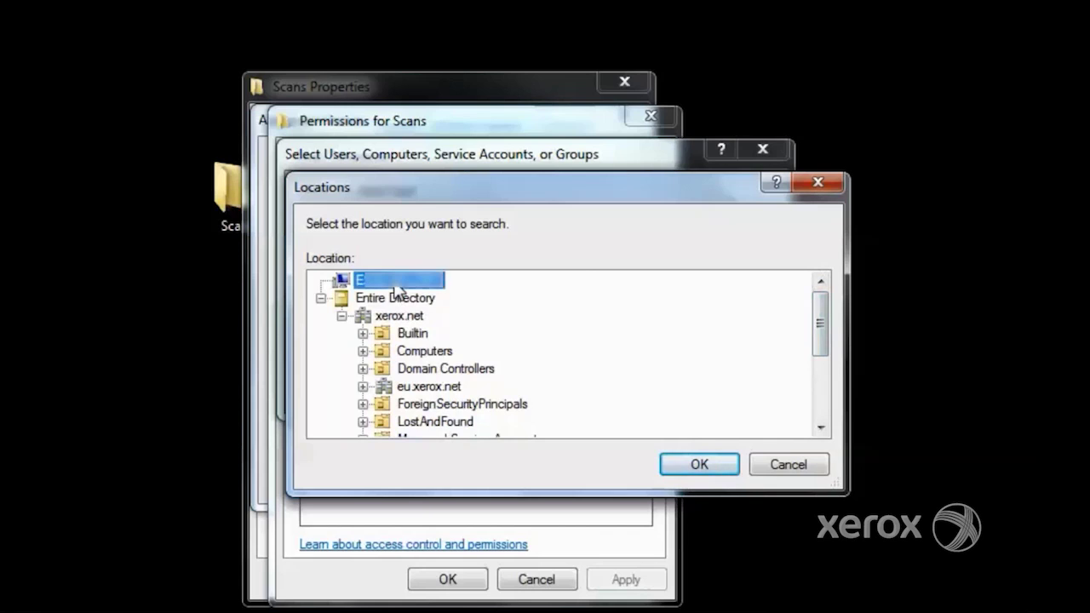
{"action": "left_click", "coordinate": [688, 464]}
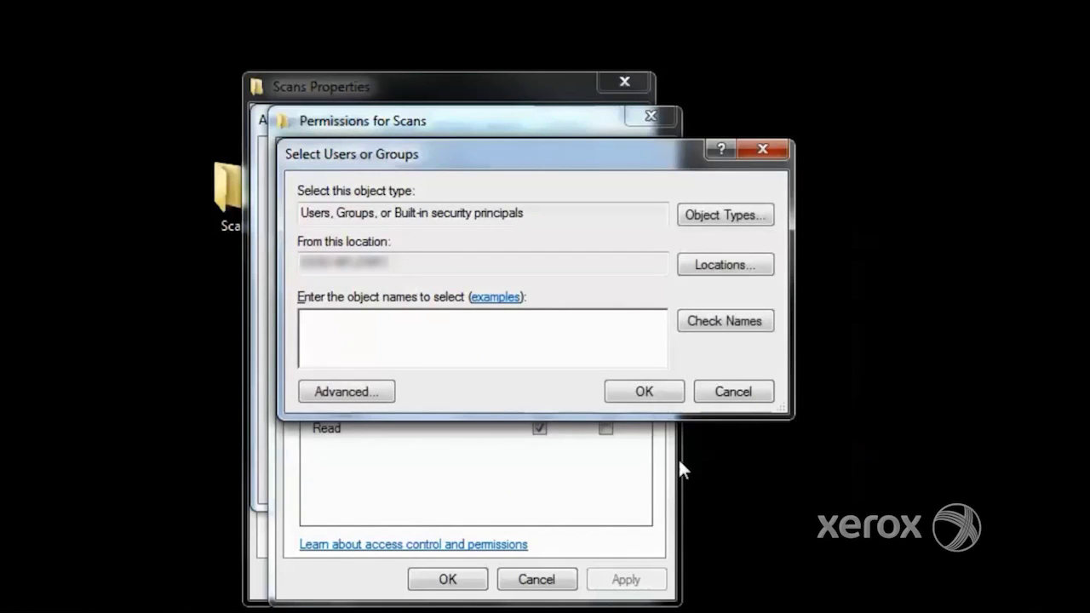
{"action": "type", "text": "ScanUser"}
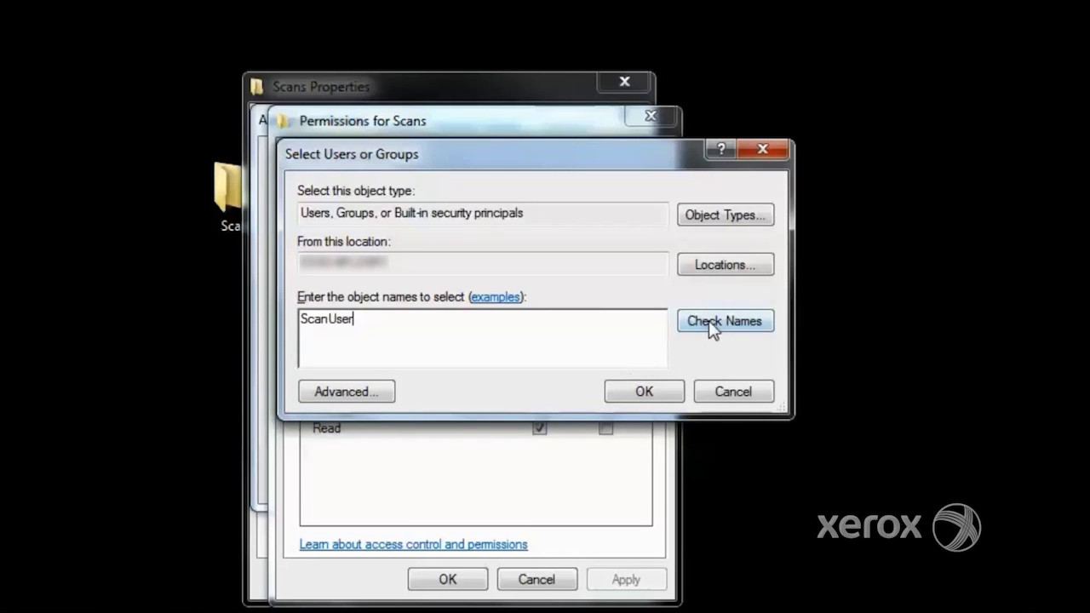
{"action": "left_click", "coordinate": [708, 322]}
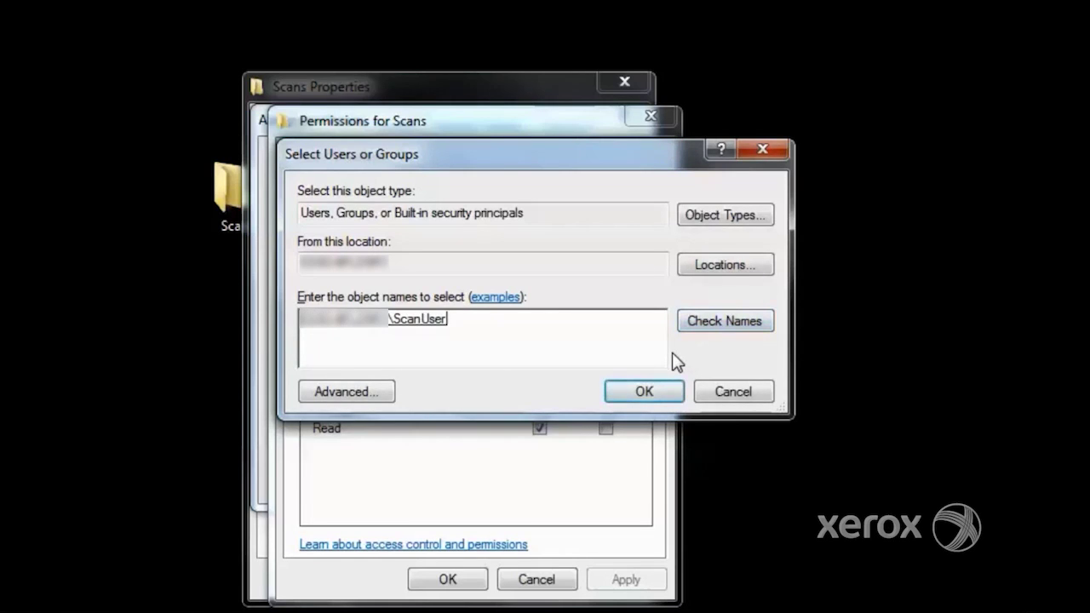
{"action": "left_click", "coordinate": [643, 392]}
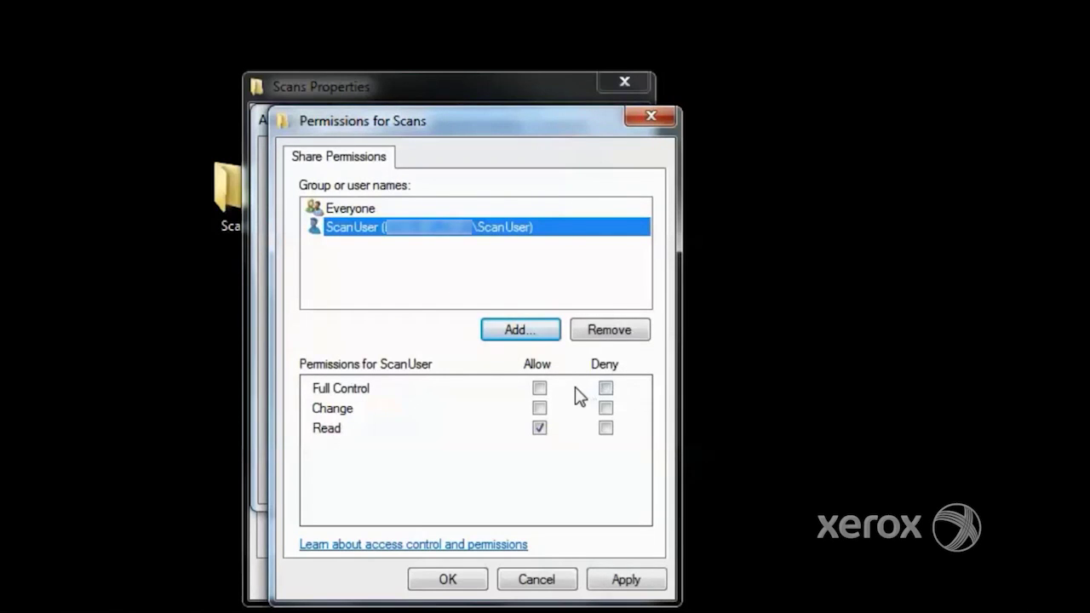
Allow ScanUser Full Control of the share, then apply and close the permissions and advanced sharing settings.
{"action": "left_click", "coordinate": [540, 389]}
{"action": "left_click", "coordinate": [625, 579]}
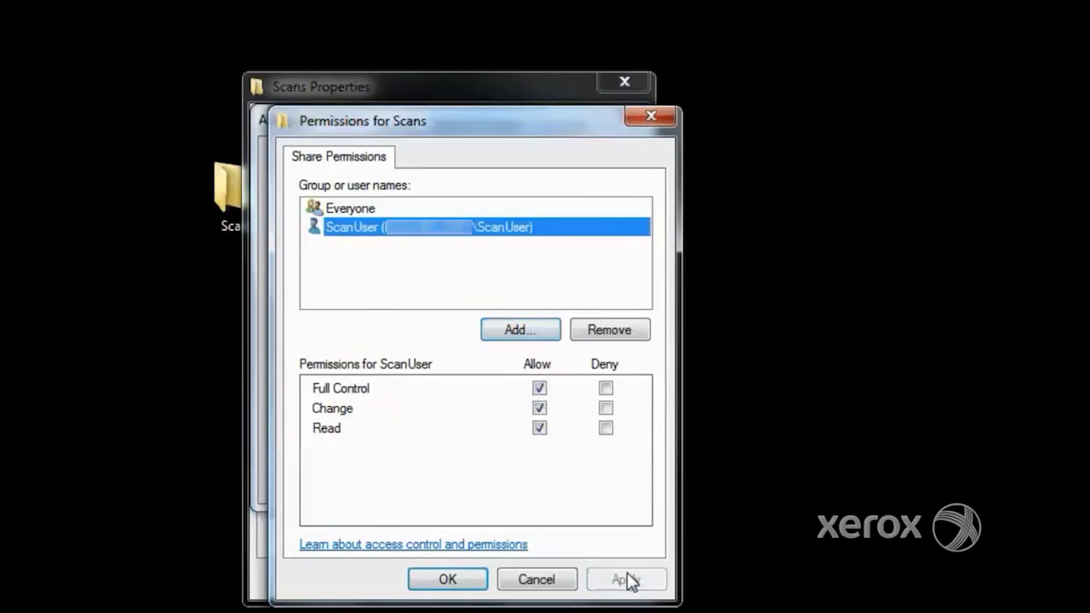
{"action": "left_click", "coordinate": [448, 579]}
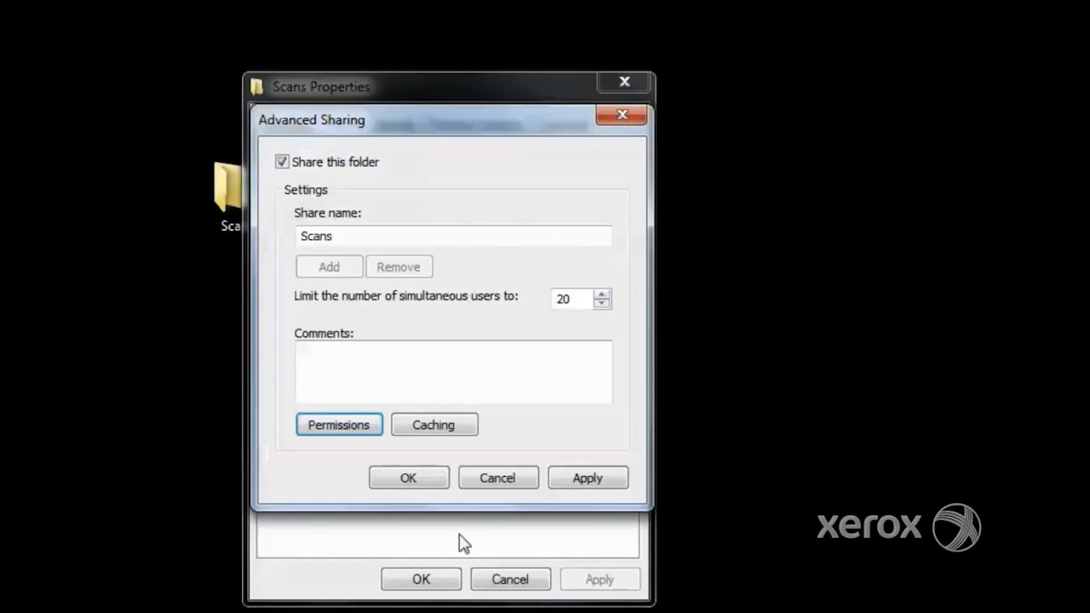
{"action": "left_click", "coordinate": [584, 480]}
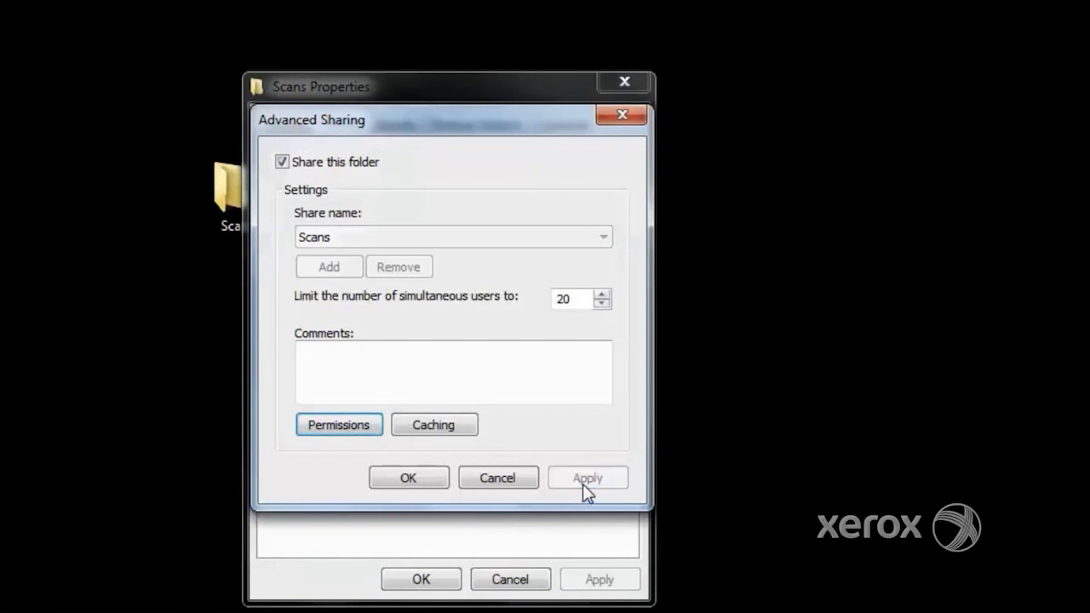
{"action": "left_click", "coordinate": [409, 479]}
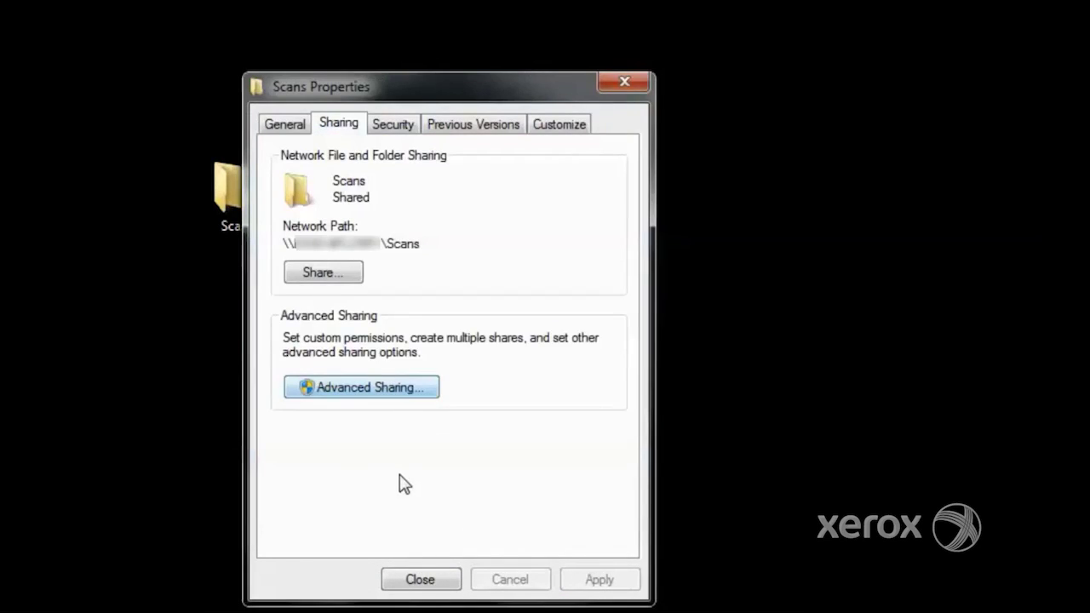
Add ScanUser to the Scans folder's security permissions, using the local computer as the location and checking the name.
{"action": "left_click", "coordinate": [392, 126]}
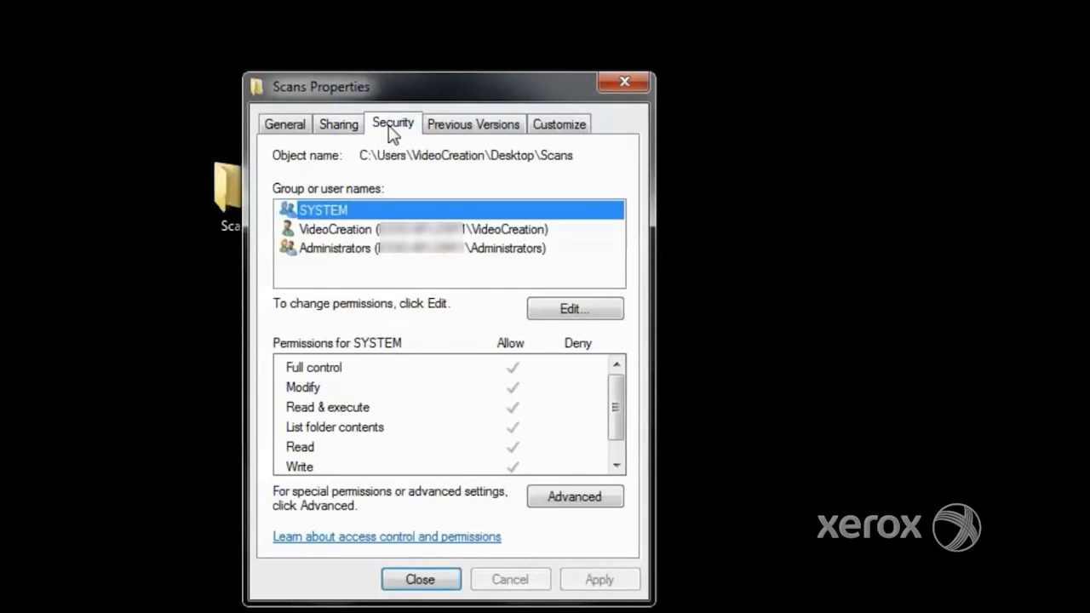
{"action": "left_click", "coordinate": [564, 313]}
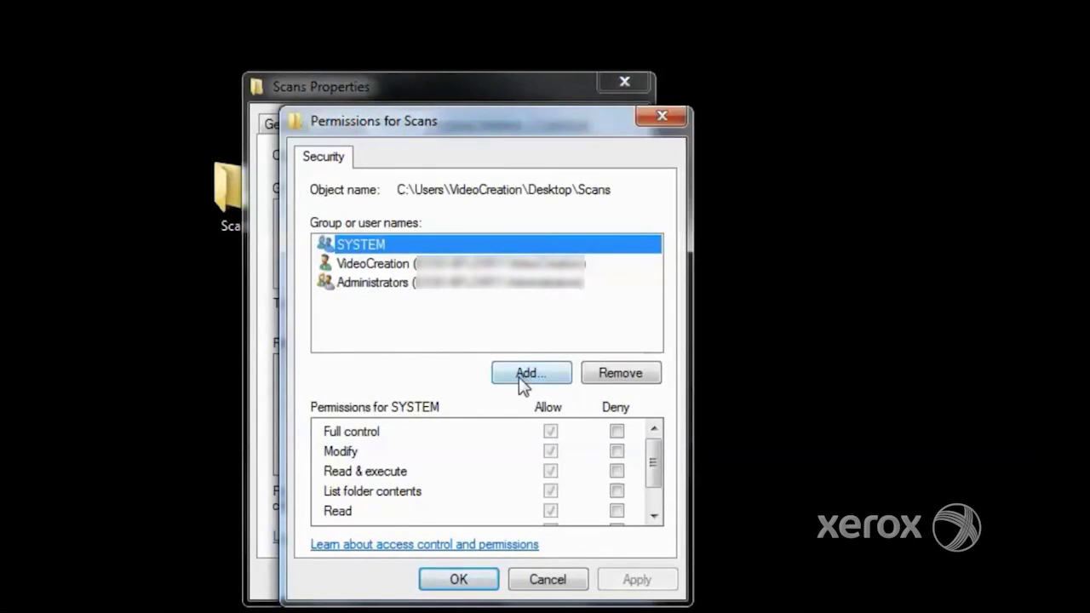
{"action": "left_click", "coordinate": [522, 374]}
{"action": "left_click", "coordinate": [708, 270]}
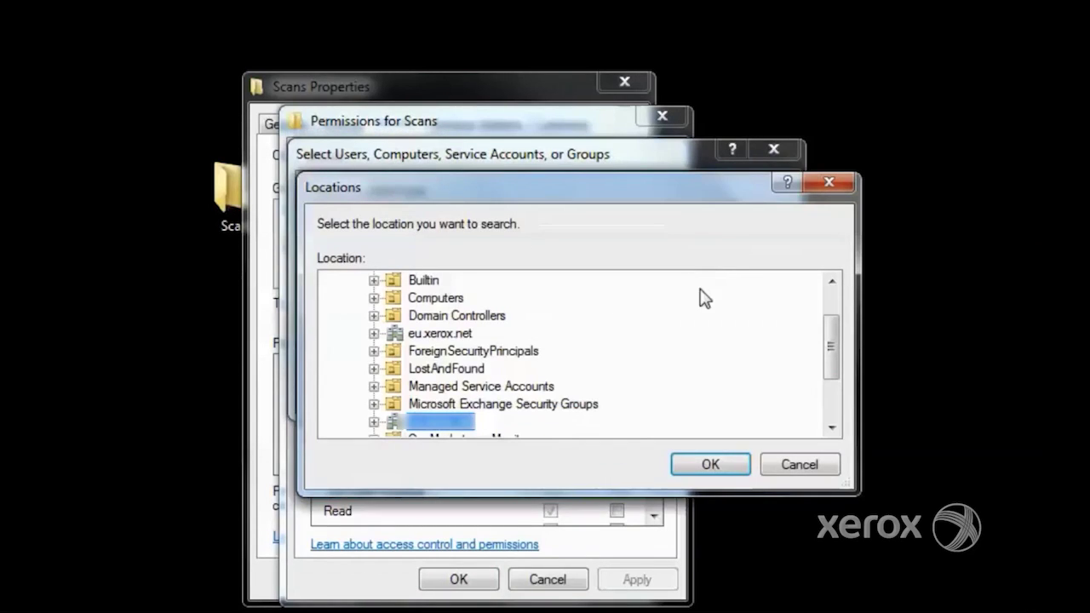
{"action": "left_click_drag", "start_coordinate": [828, 345], "coordinate": [840, 304]}
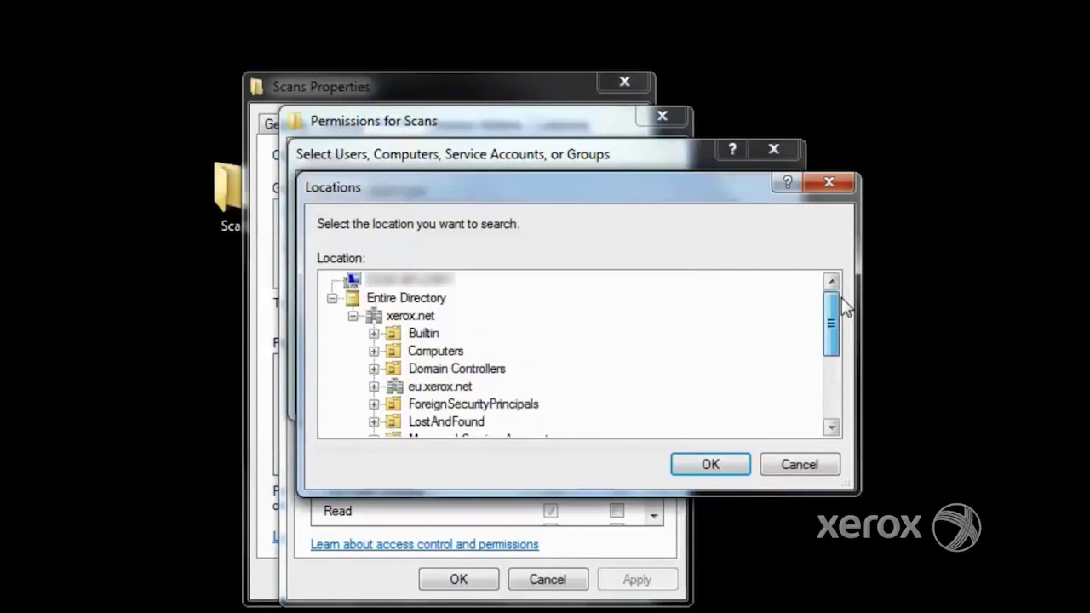
{"action": "left_click", "coordinate": [393, 284]}
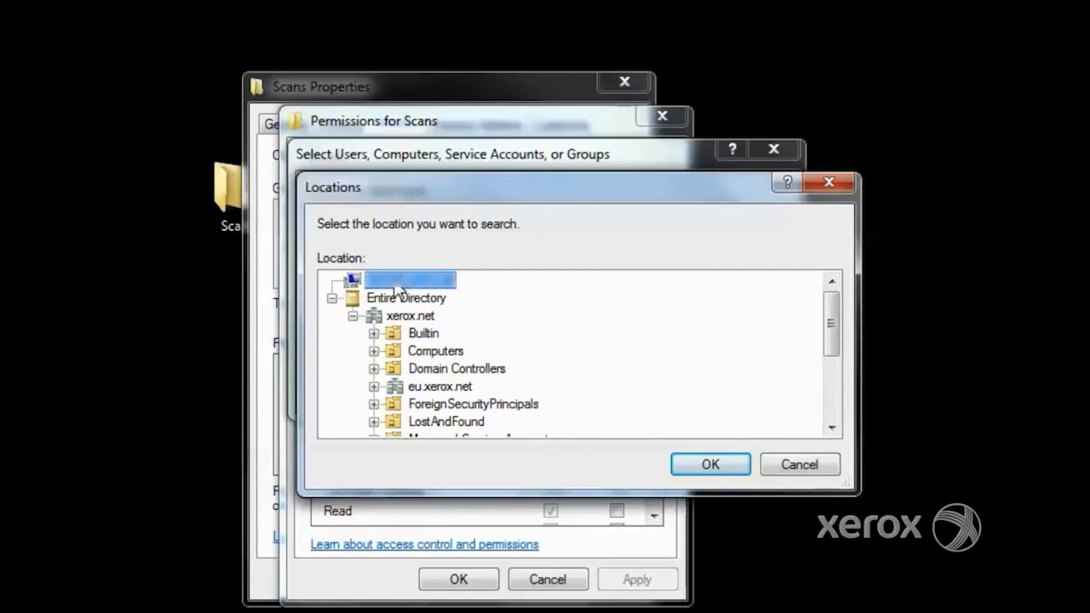
{"action": "left_click", "coordinate": [708, 464]}
{"action": "type", "text": "Sc"}
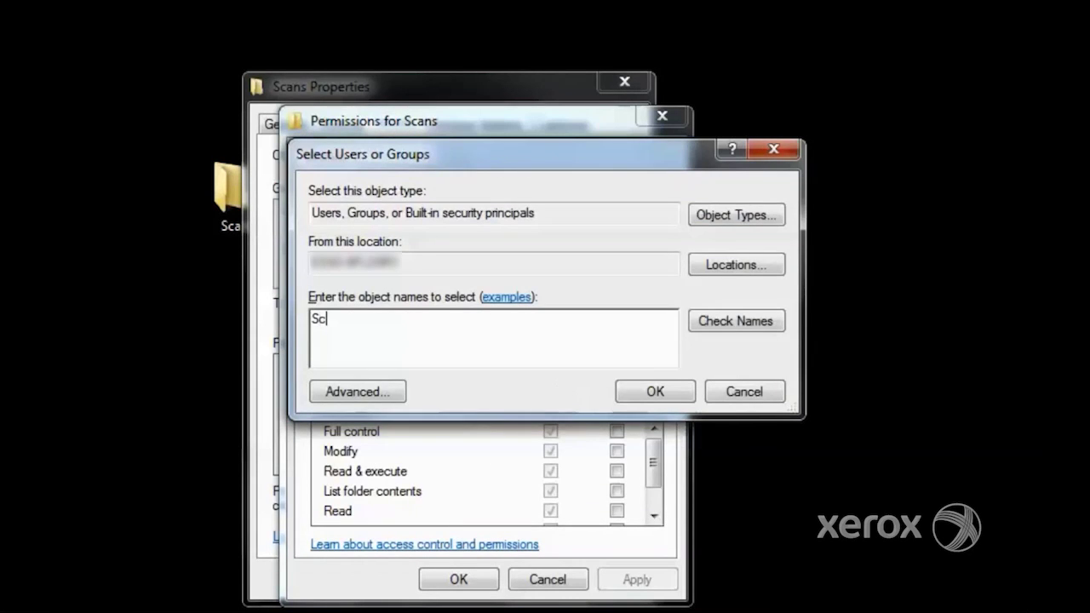
{"action": "type", "text": "anUser"}
{"action": "left_click", "coordinate": [715, 332]}
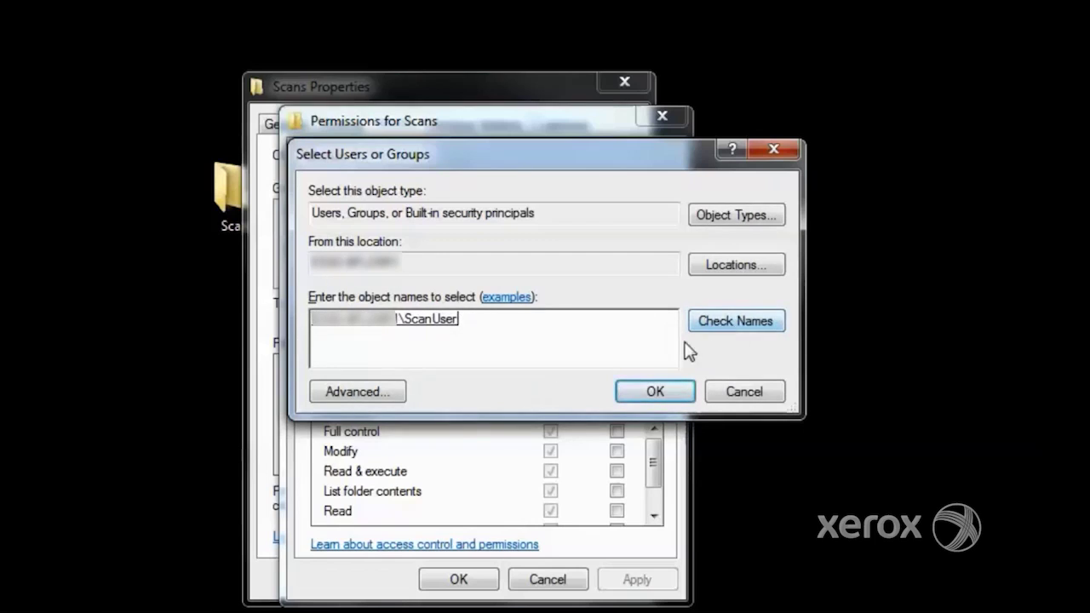
{"action": "left_click", "coordinate": [656, 392]}
Allow ScanUser Full control in the folder's security permissions, apply the change, and close the permissions and Scans properties.
{"action": "left_click", "coordinate": [551, 432]}
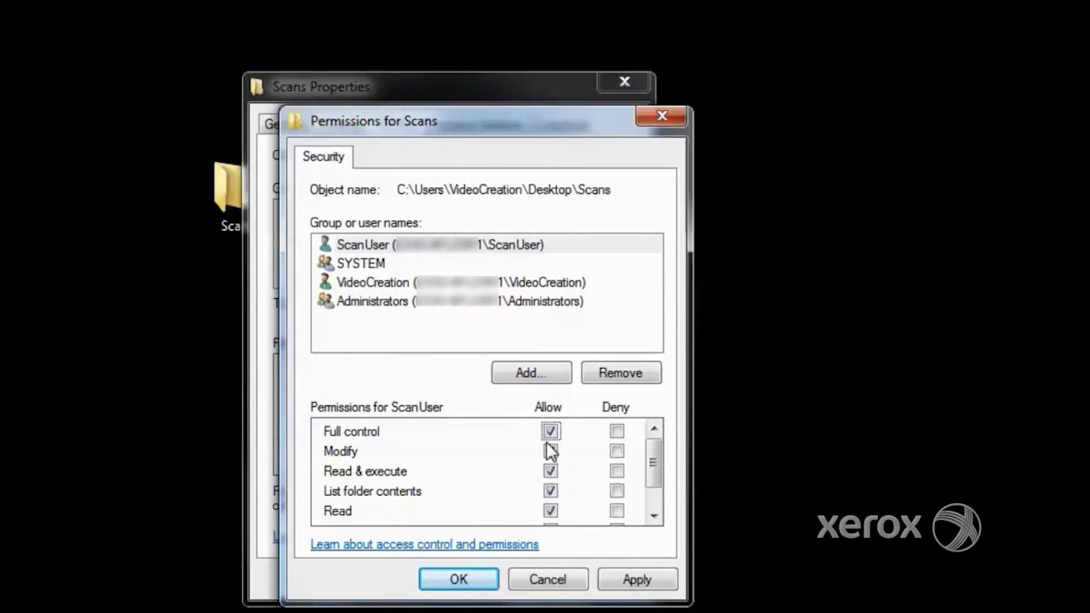
{"action": "left_click", "coordinate": [637, 581]}
{"action": "left_click", "coordinate": [487, 580]}
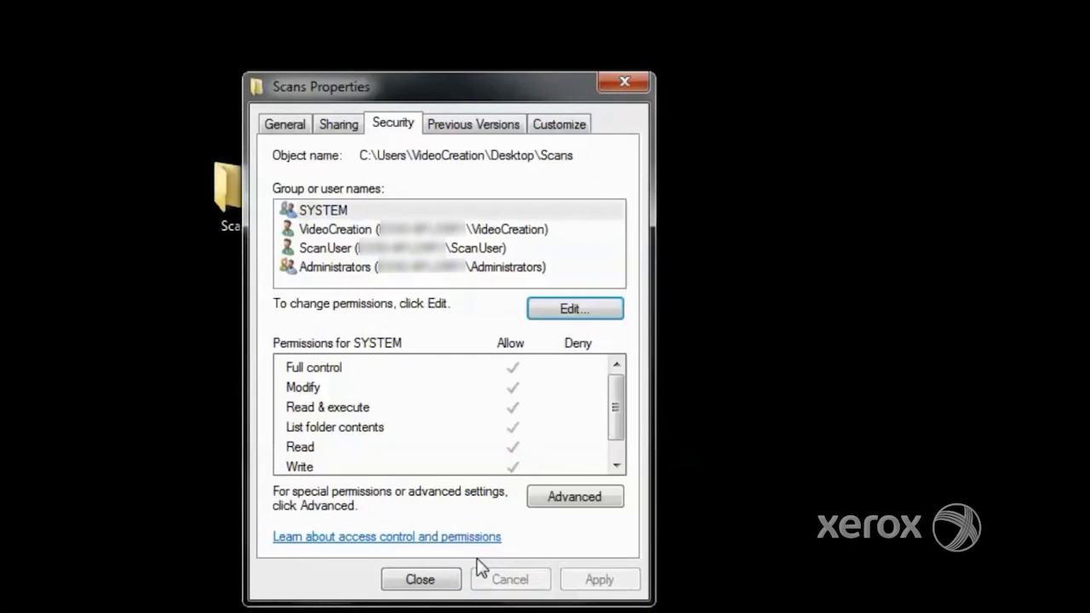
{"action": "left_click", "coordinate": [420, 580]}
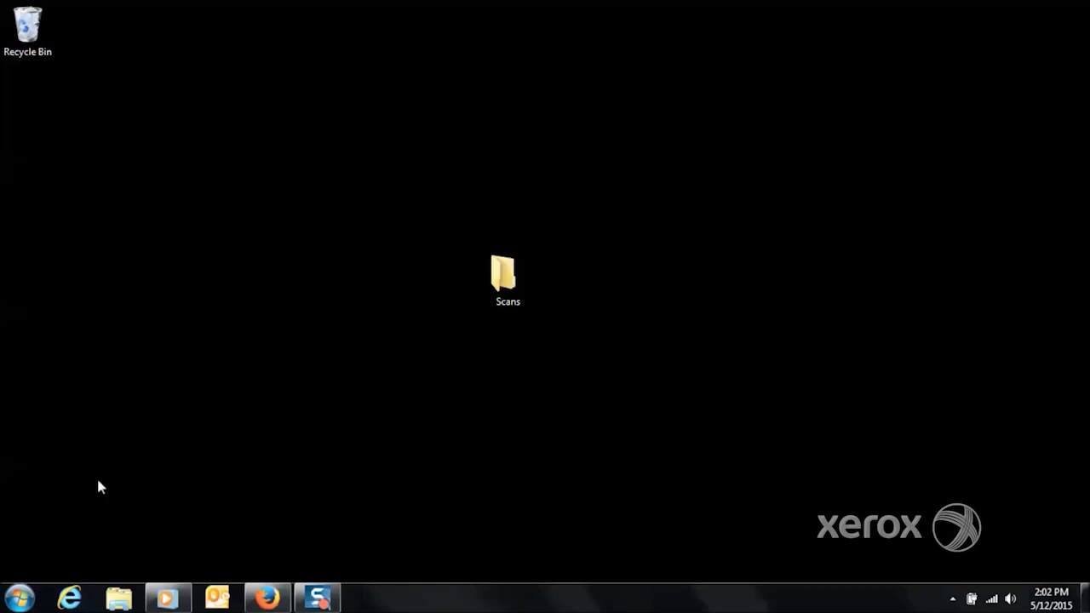
Look up the computer's IP address in the wireless network connection details through Control Panel's network status.
{"action": "left_click", "coordinate": [19, 599]}
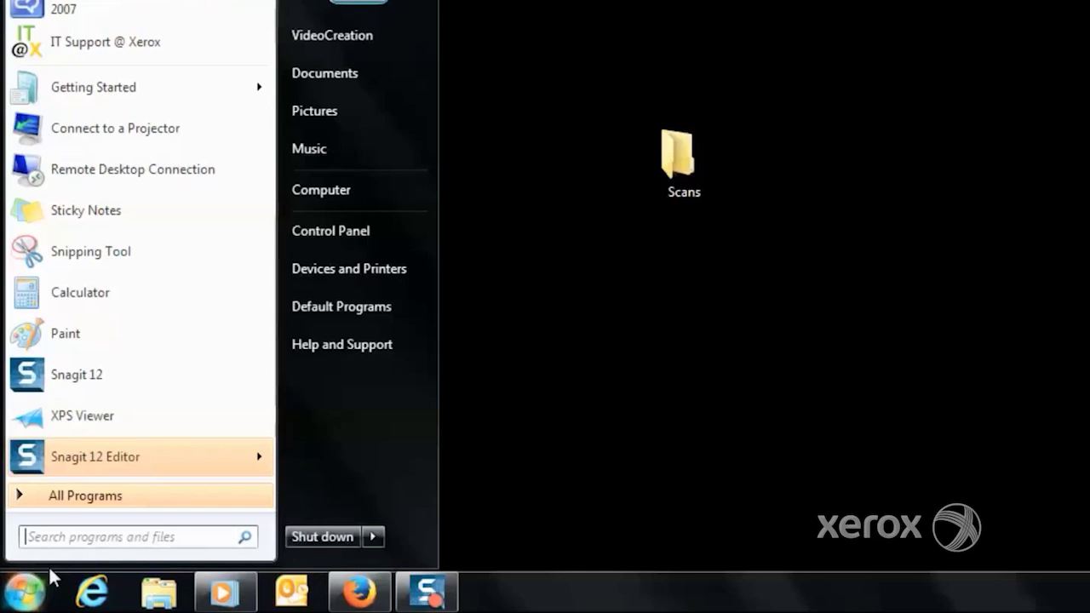
{"action": "left_click", "coordinate": [326, 242]}
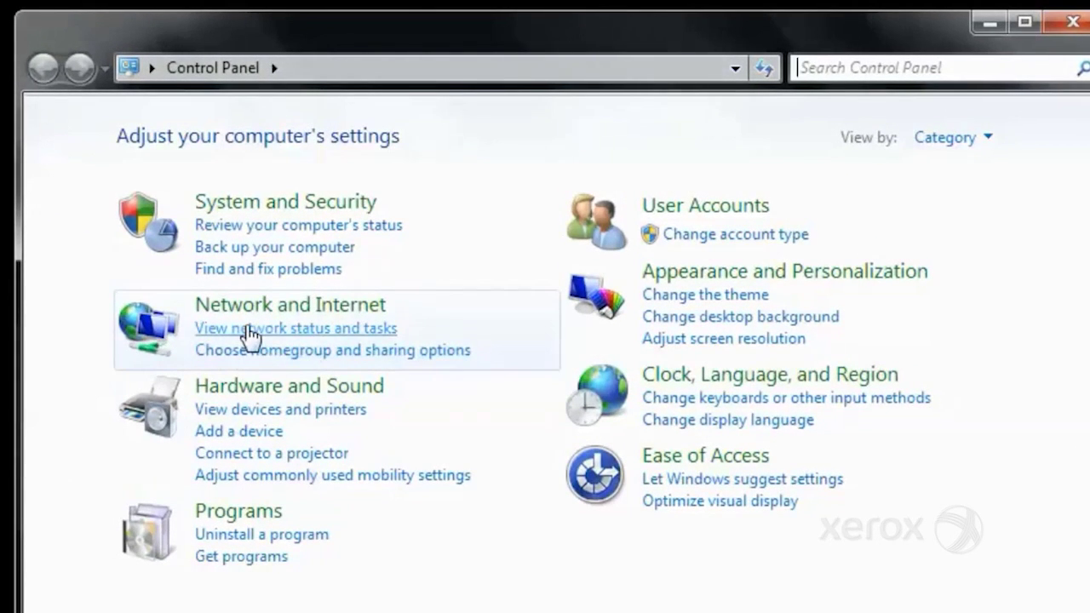
{"action": "left_click", "coordinate": [249, 328]}
{"action": "left_click", "coordinate": [869, 338]}
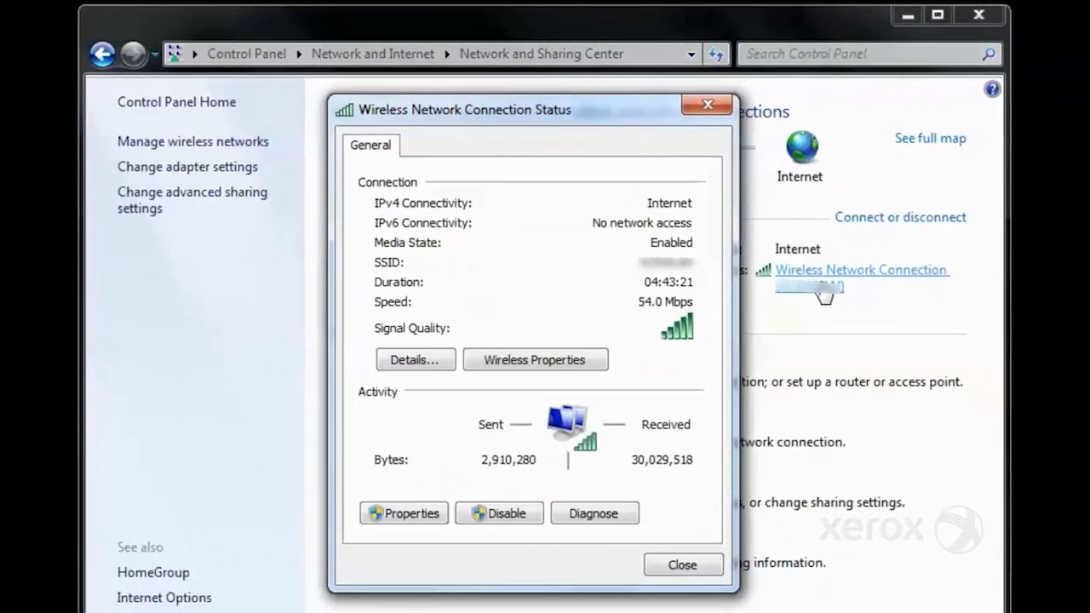
{"action": "left_click", "coordinate": [423, 363]}
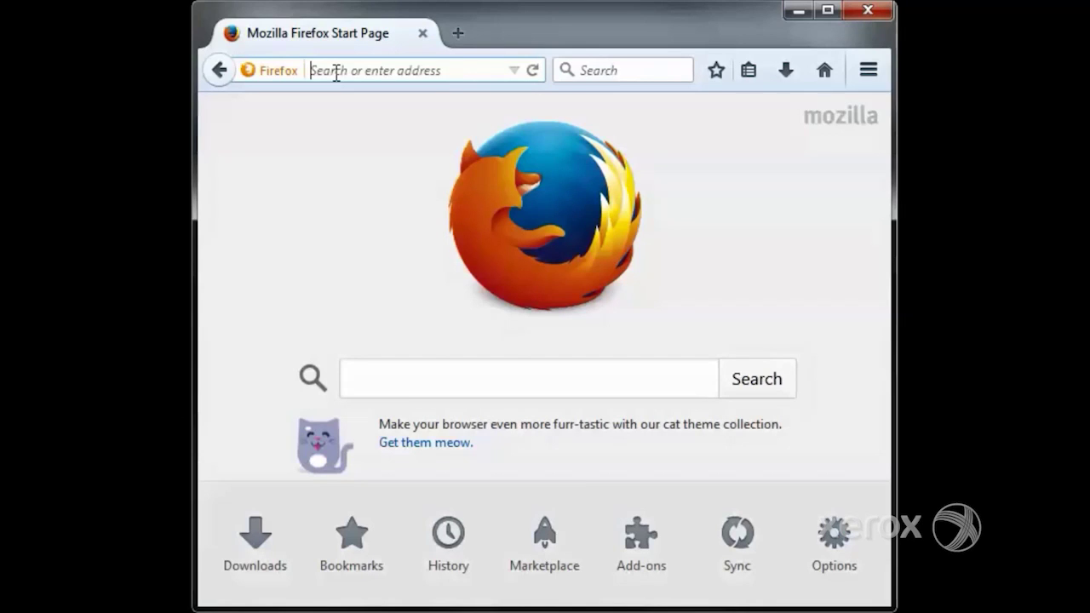
Switch to Firefox, load the printer's web interface from its IP address, and go to its scan template page.
{"action": "key", "text": "ctrl+v"}
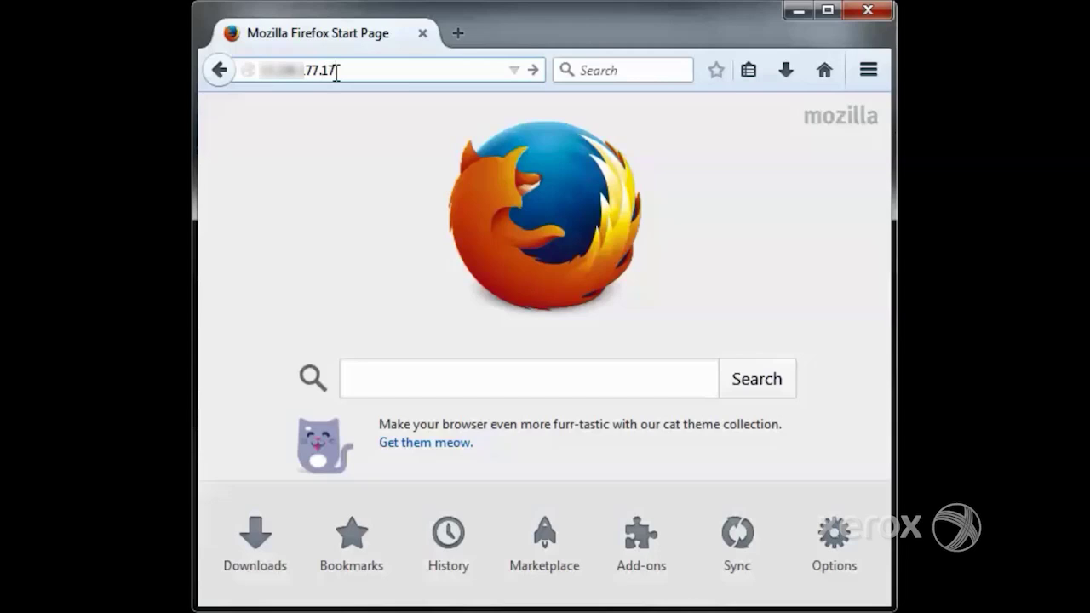
{"action": "key", "text": "Return"}
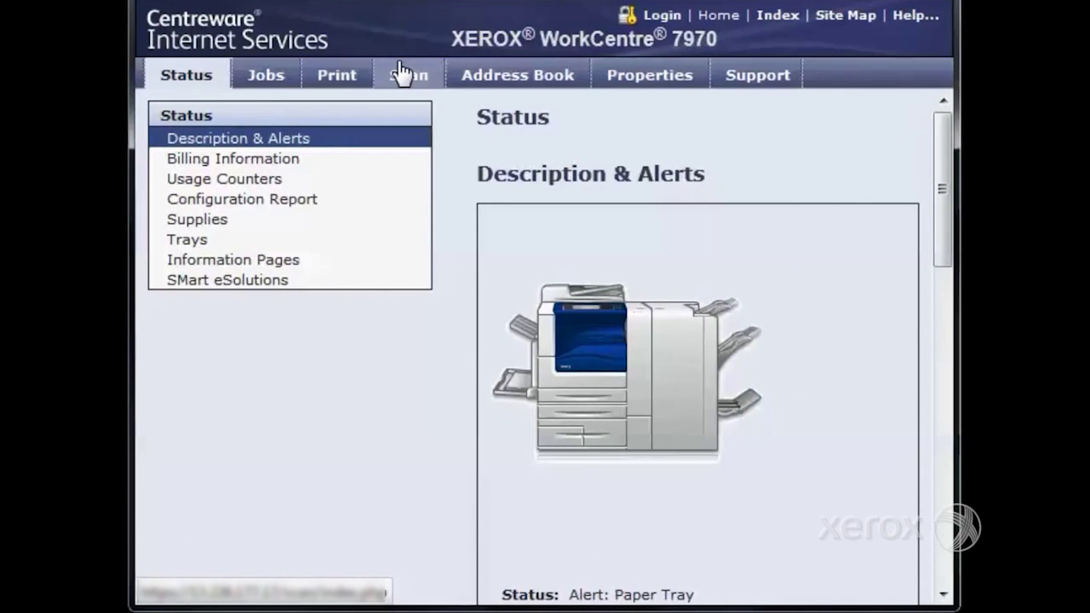
{"action": "left_click", "coordinate": [400, 75]}
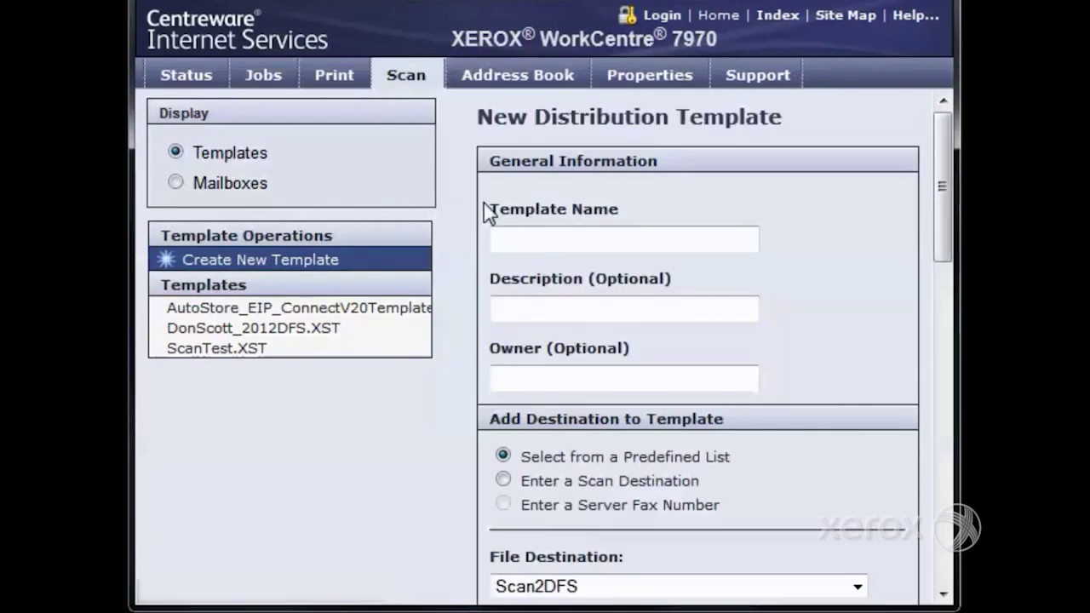
Name the new distribution template TestScanning.
{"action": "left_click", "coordinate": [499, 238]}
{"action": "type", "text": "TestS"}
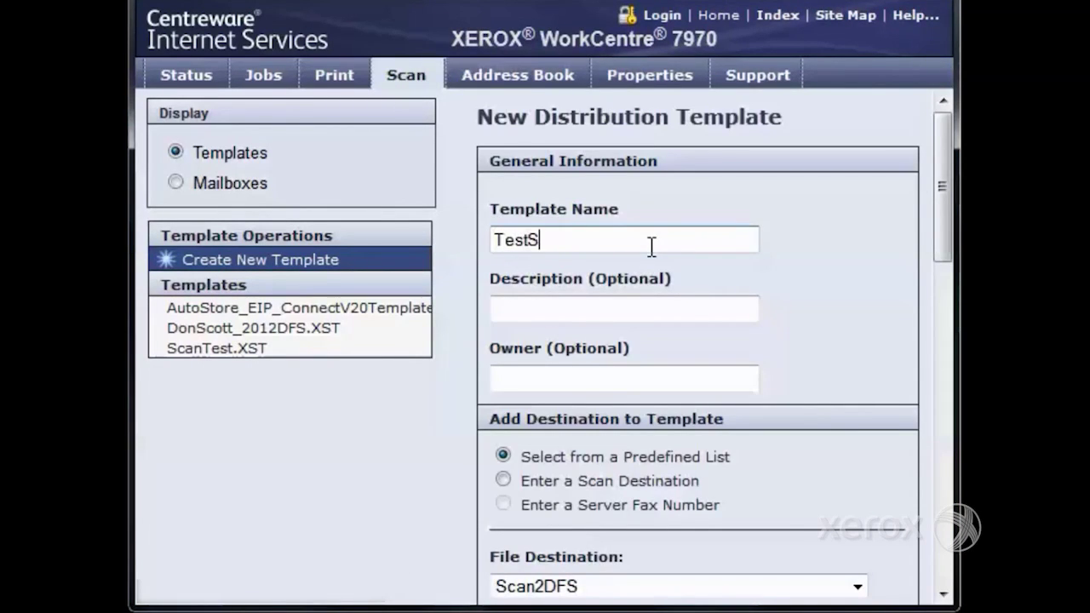
{"action": "type", "text": "canning"}
Choose to enter a scan destination for the template, with the friendly name ScanTest and the SMB protocol.
{"action": "scroll", "coordinate": [728, 340], "scroll_direction": "down", "scroll_amount": 3}
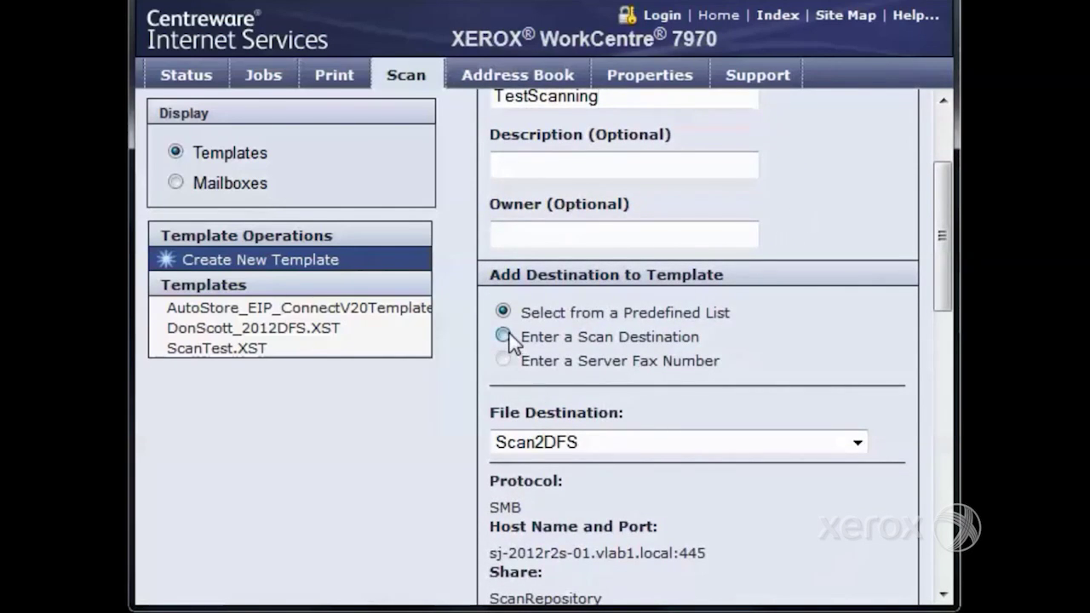
{"action": "left_click", "coordinate": [504, 336]}
{"action": "scroll", "coordinate": [740, 301], "scroll_direction": "down", "scroll_amount": 3}
{"action": "left_click", "coordinate": [646, 305]}
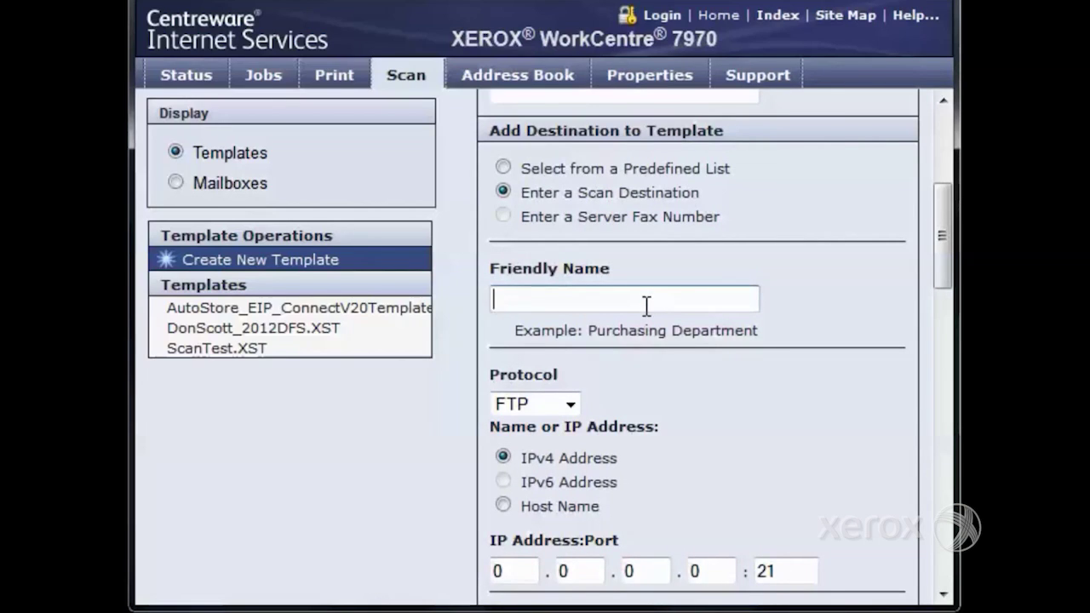
{"action": "type", "text": "ScanTest"}
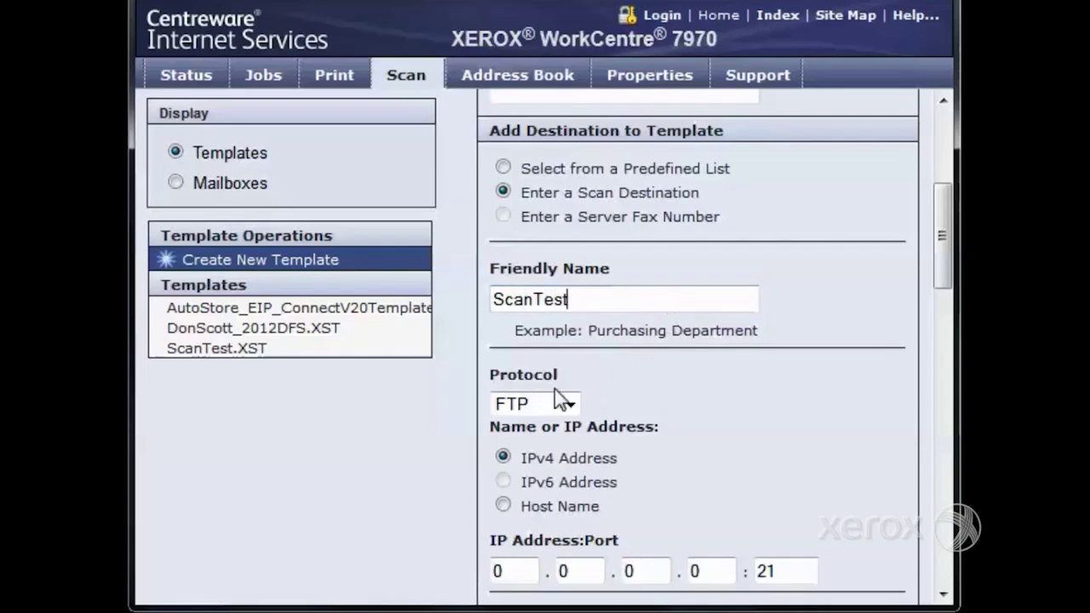
{"action": "left_click", "coordinate": [558, 398]}
{"action": "left_click", "coordinate": [524, 467]}
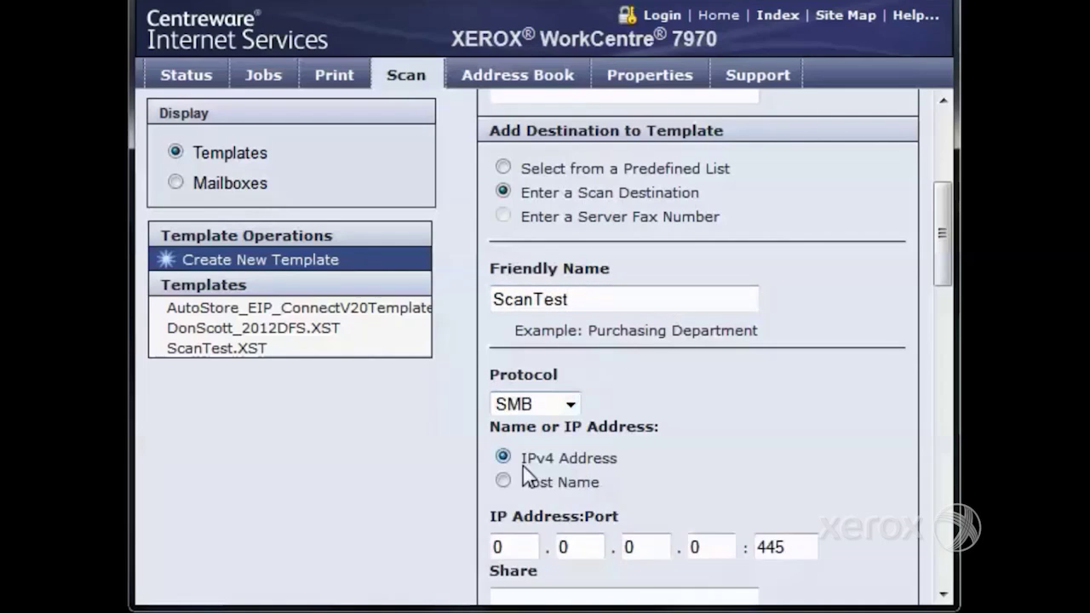
Enter the computer's IPv4 address as the SMB destination and set the share to Scans.
{"action": "scroll", "coordinate": [721, 376], "scroll_direction": "down", "scroll_amount": 3}
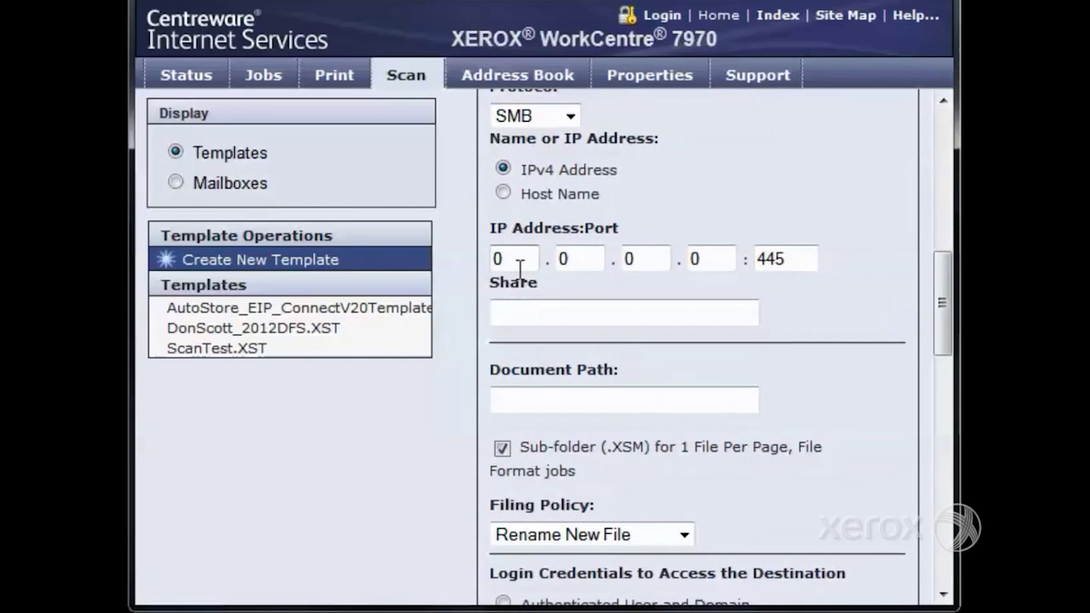
{"action": "left_click_drag", "start_coordinate": [519, 258], "coordinate": [445, 253]}
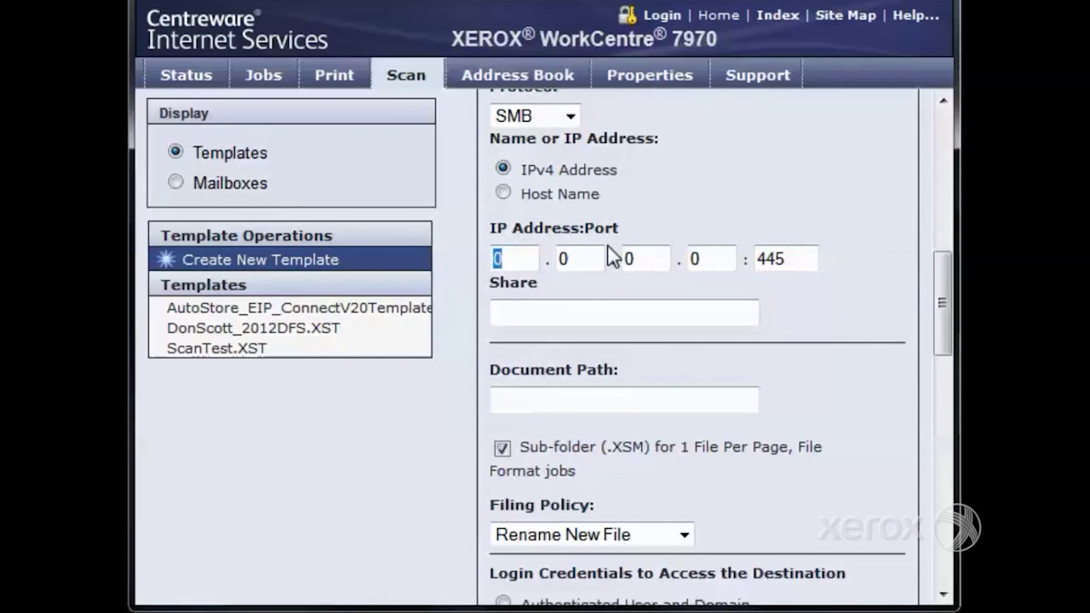
{"action": "type", "text": "10.200.63"}
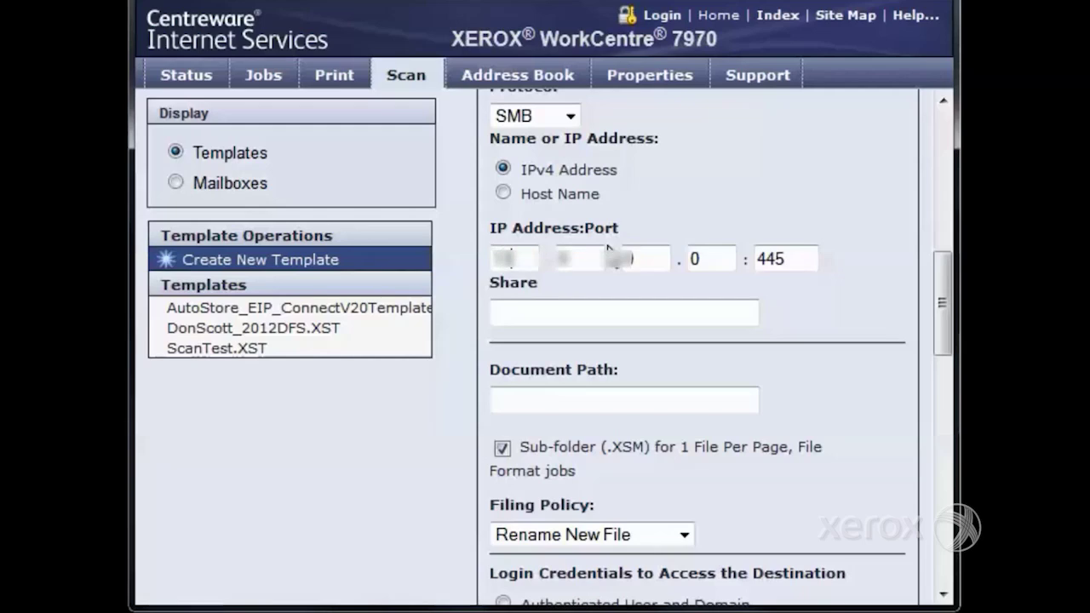
{"action": "type", "text": "."}
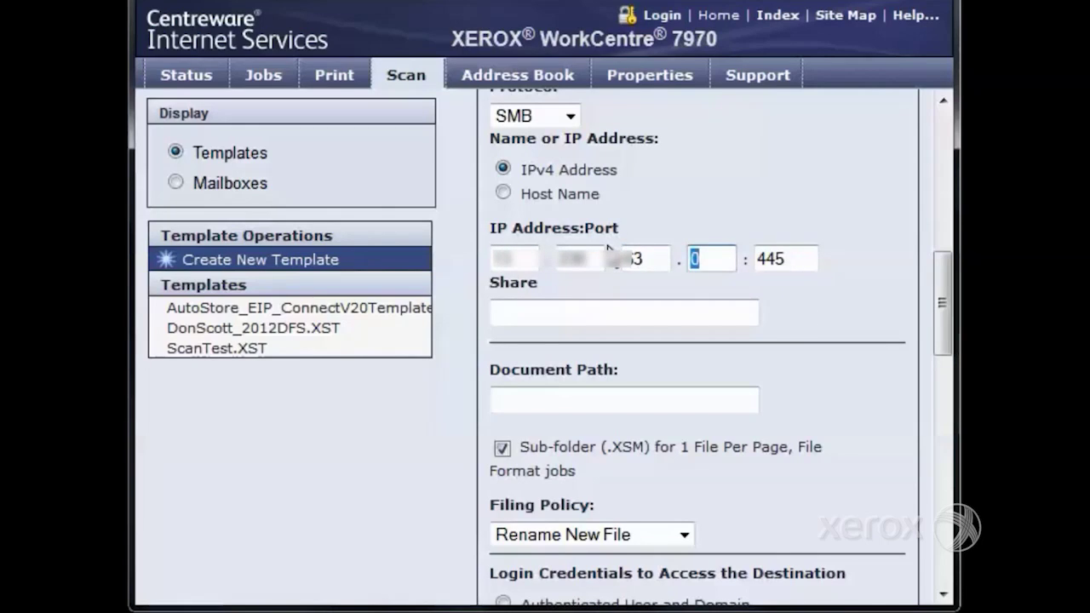
{"action": "type", "text": "74"}
{"action": "left_click", "coordinate": [588, 310]}
{"action": "type", "text": "Scans"}
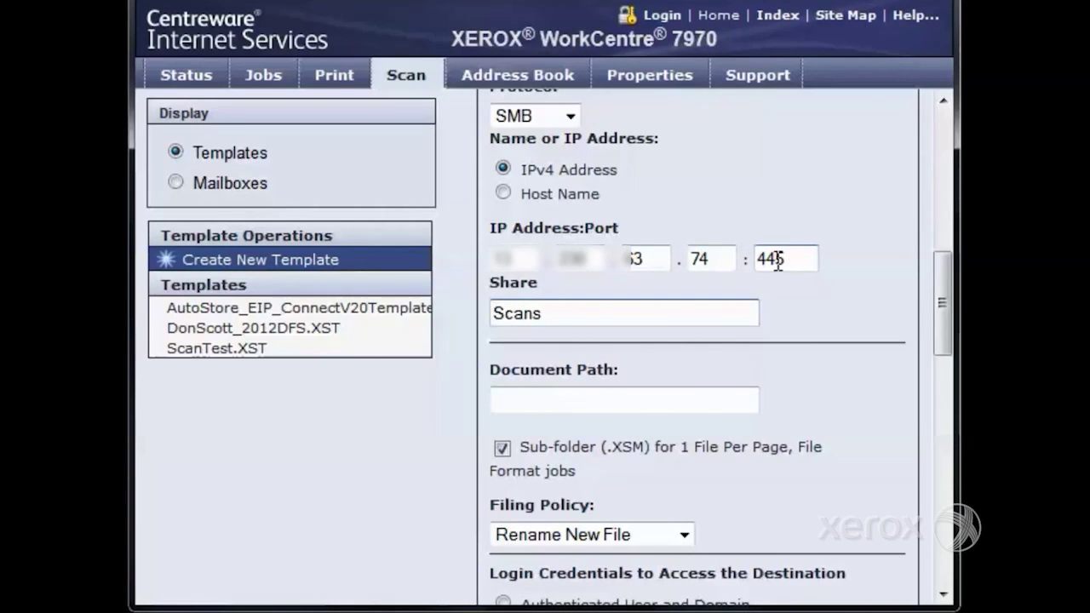
Enter ScanUser as the destination's login name, then fill in and retype the account password.
{"action": "scroll", "coordinate": [715, 347], "scroll_direction": "down", "scroll_amount": 5}
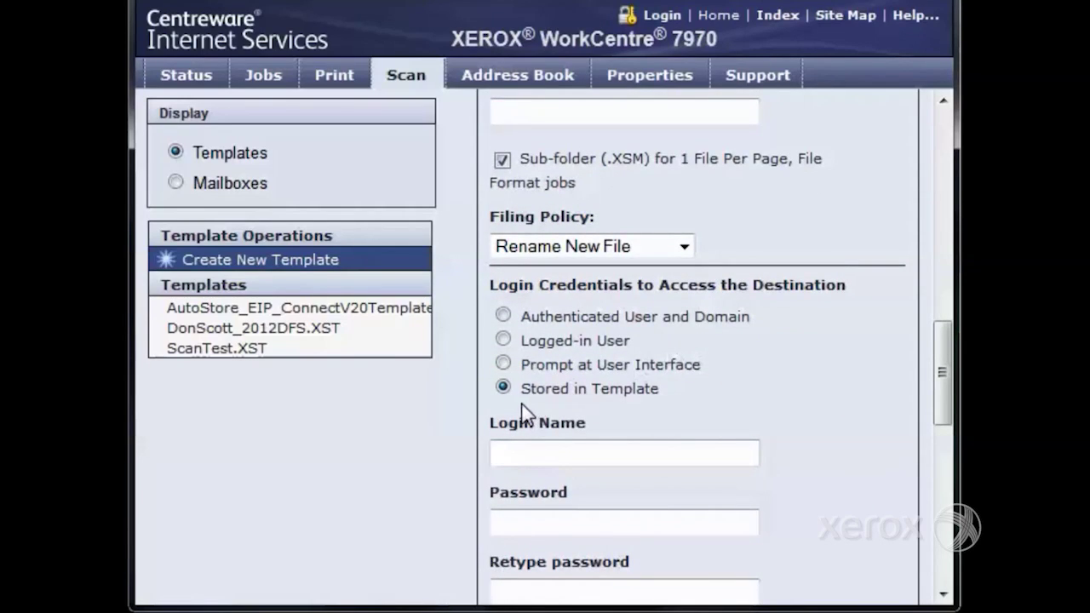
{"action": "left_click", "coordinate": [532, 457]}
{"action": "type", "text": "ScanUser"}
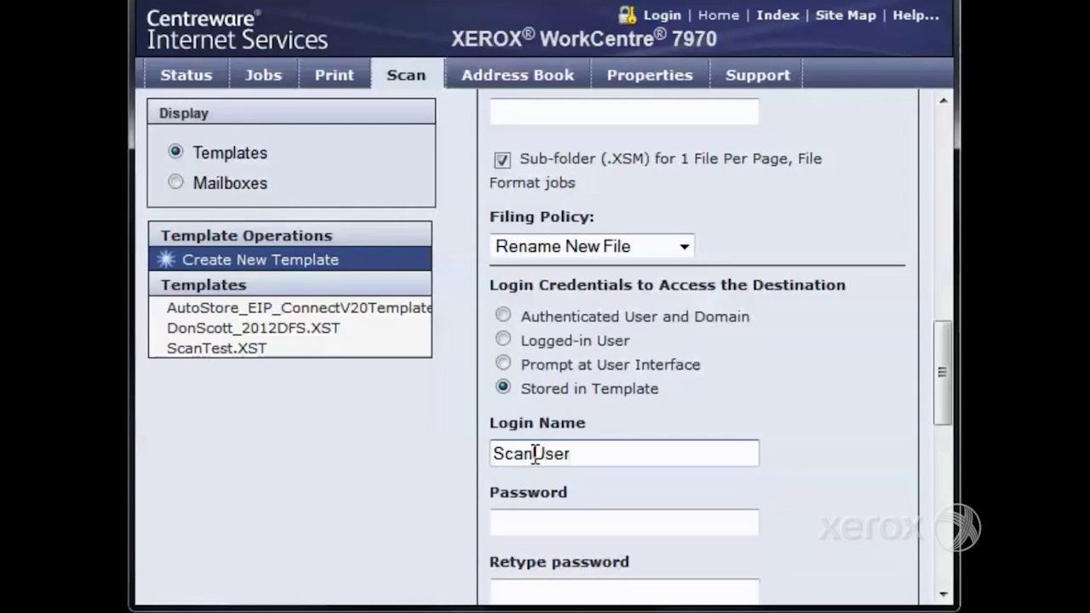
{"action": "key", "text": "Tab"}
{"action": "type", "text": "******"}
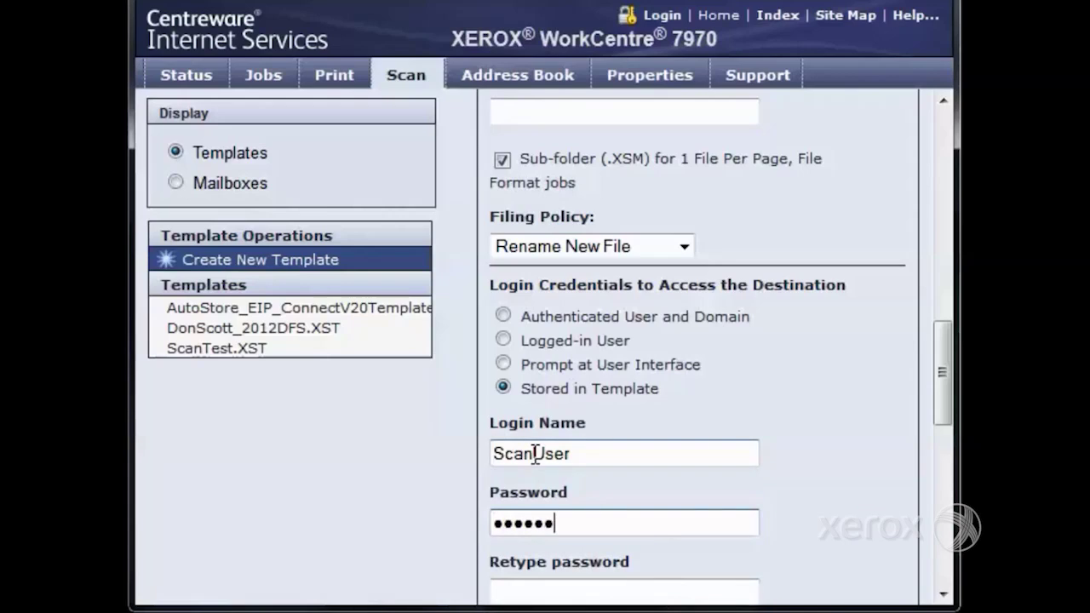
{"action": "type", "text": "********"}
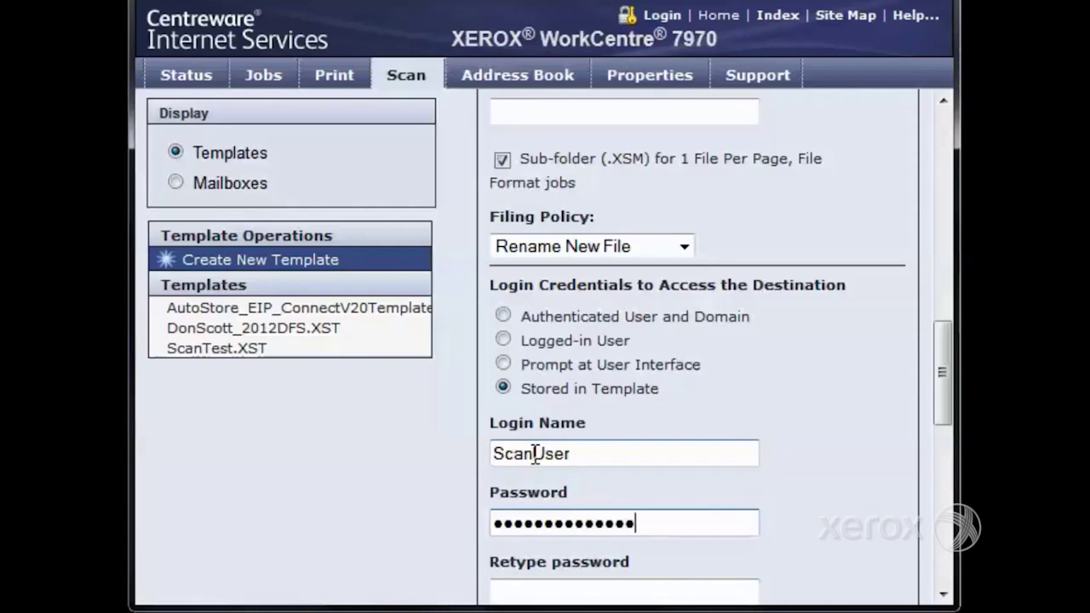
{"action": "type", "text": "*"}
{"action": "key", "text": "Tab"}
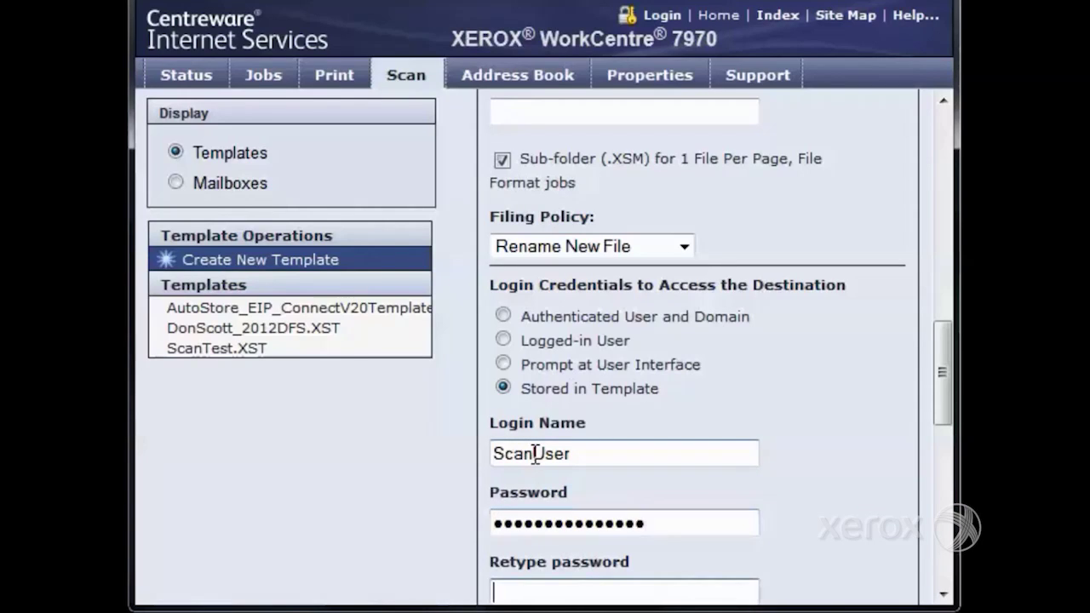
{"action": "type", "text": "*************"}
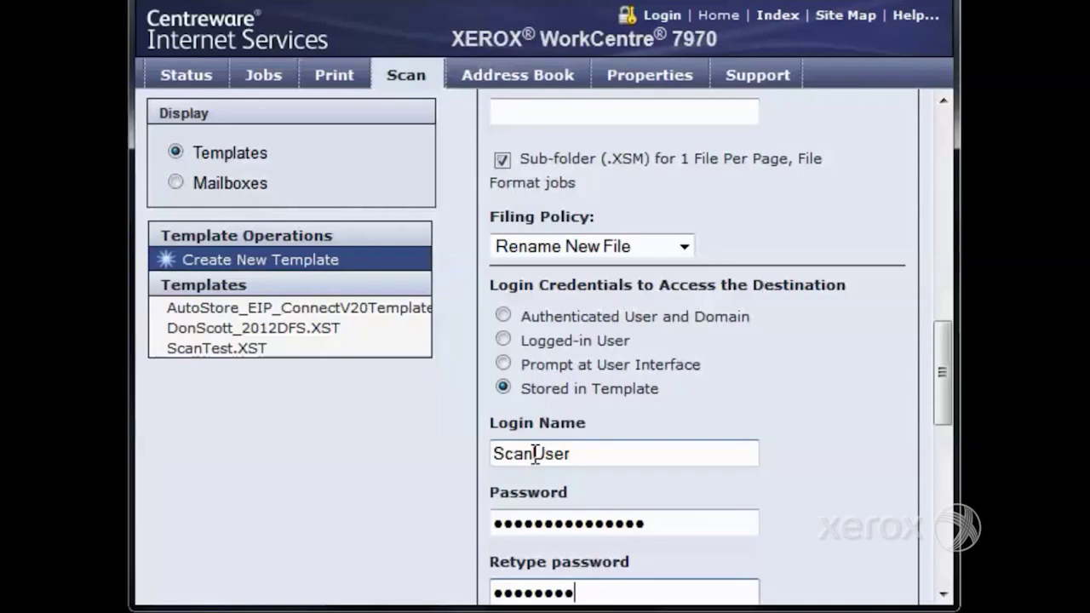
{"action": "type", "text": "***"}
Disable saving the job log (.XST) in the repository under the report options.
{"action": "scroll", "coordinate": [730, 285], "scroll_direction": "down", "scroll_amount": 5}
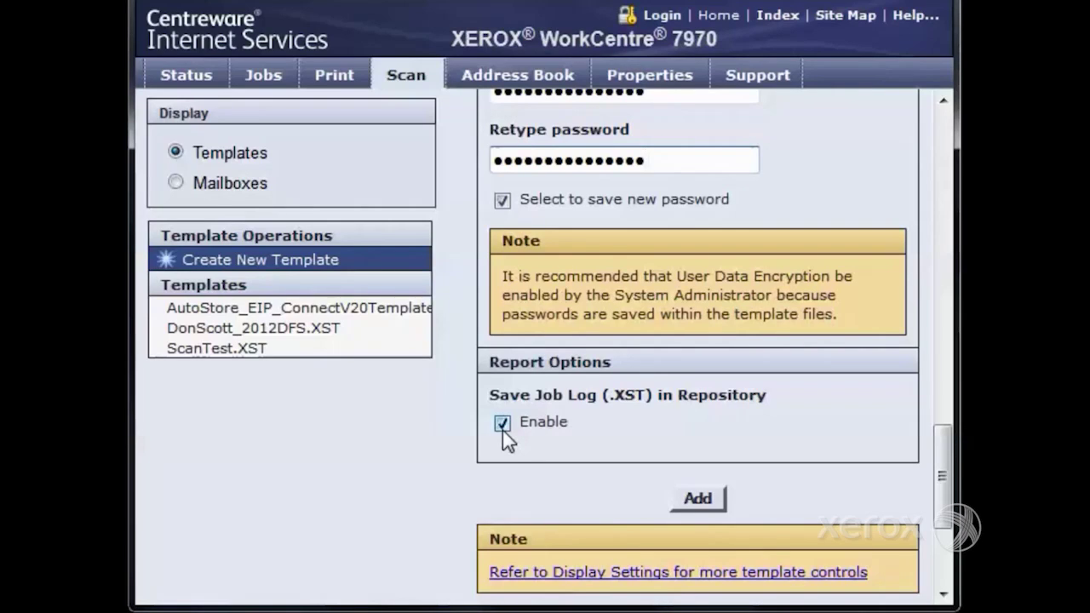
{"action": "left_click", "coordinate": [503, 425]}
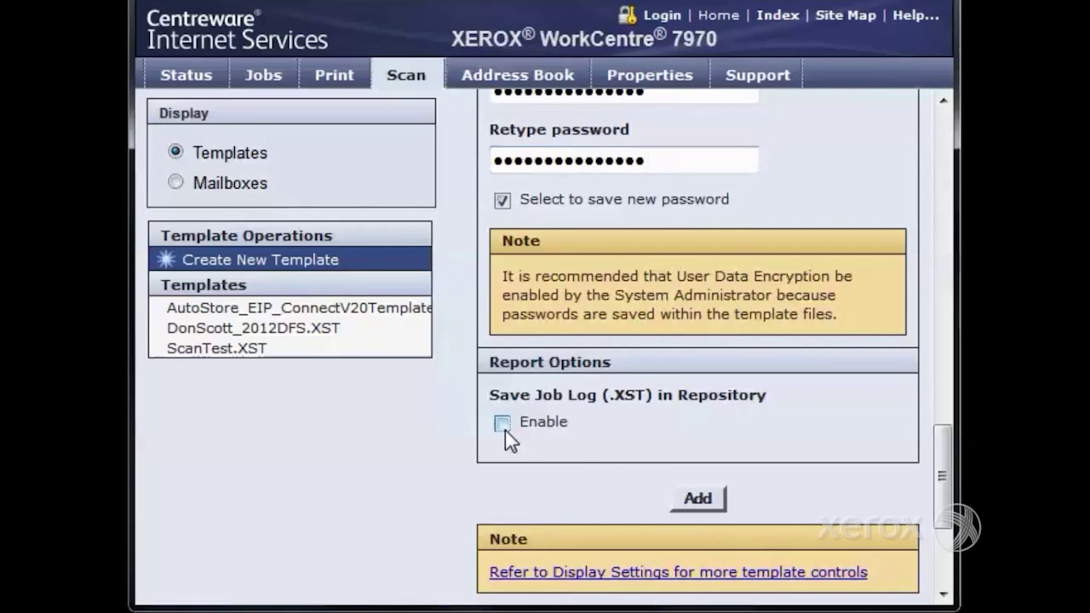
Add the configured scan template and open Workflow Scanning on the printer's remote control panel.
{"action": "left_click", "coordinate": [693, 500]}
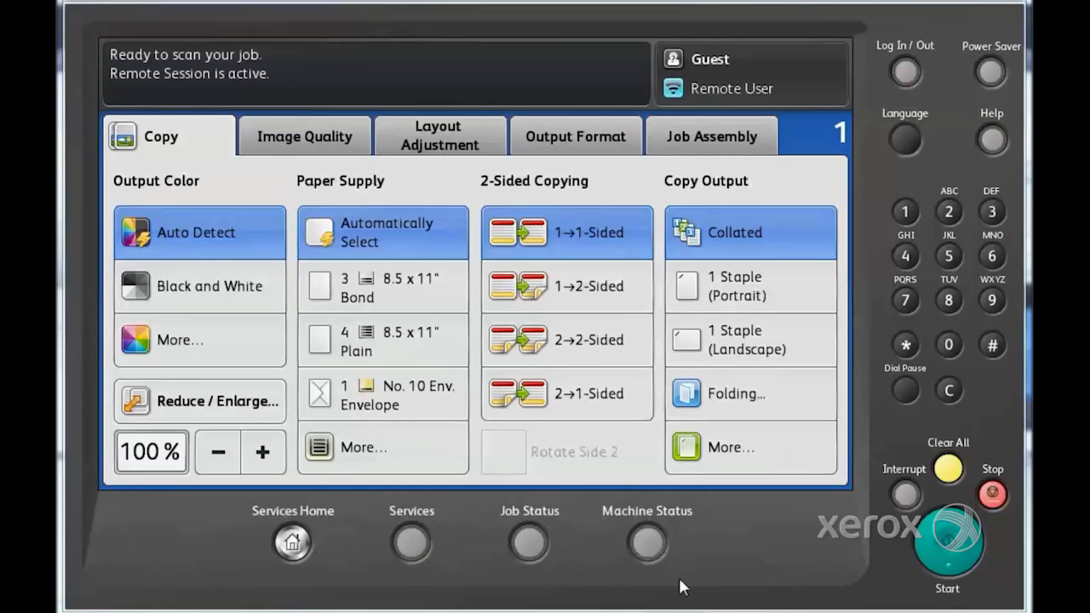
{"action": "left_click", "coordinate": [290, 544]}
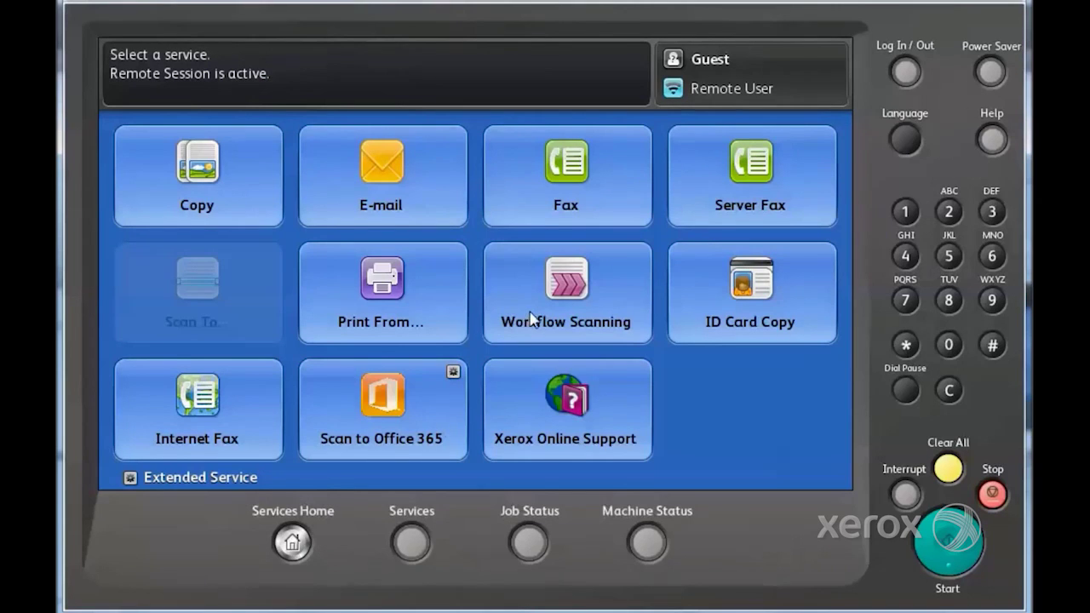
{"action": "left_click", "coordinate": [531, 317]}
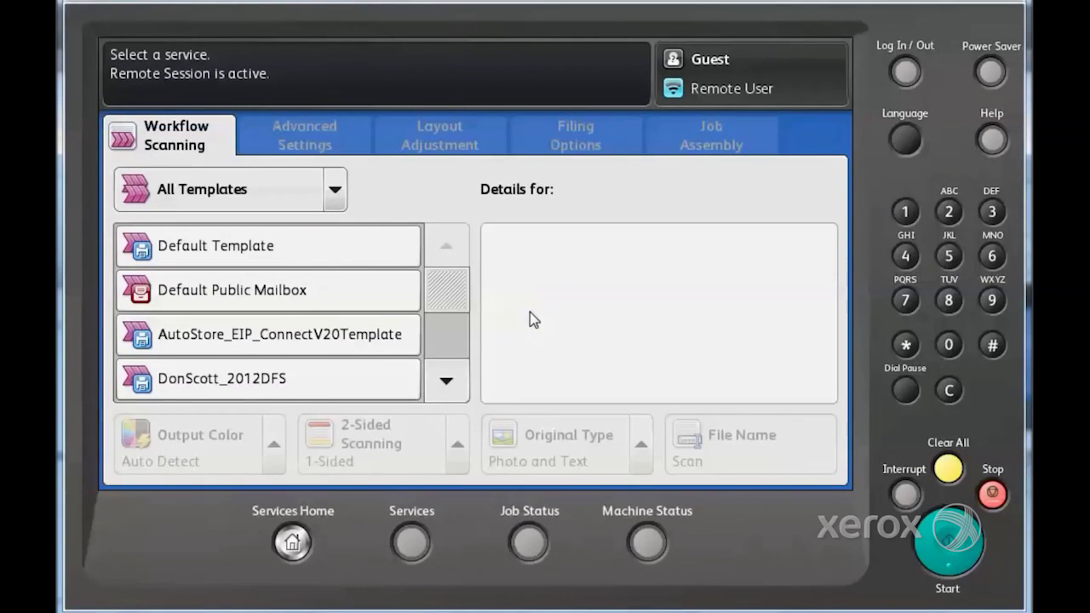
Choose the TestScanning template from the list of all templates and start the scan.
{"action": "left_click", "coordinate": [447, 385]}
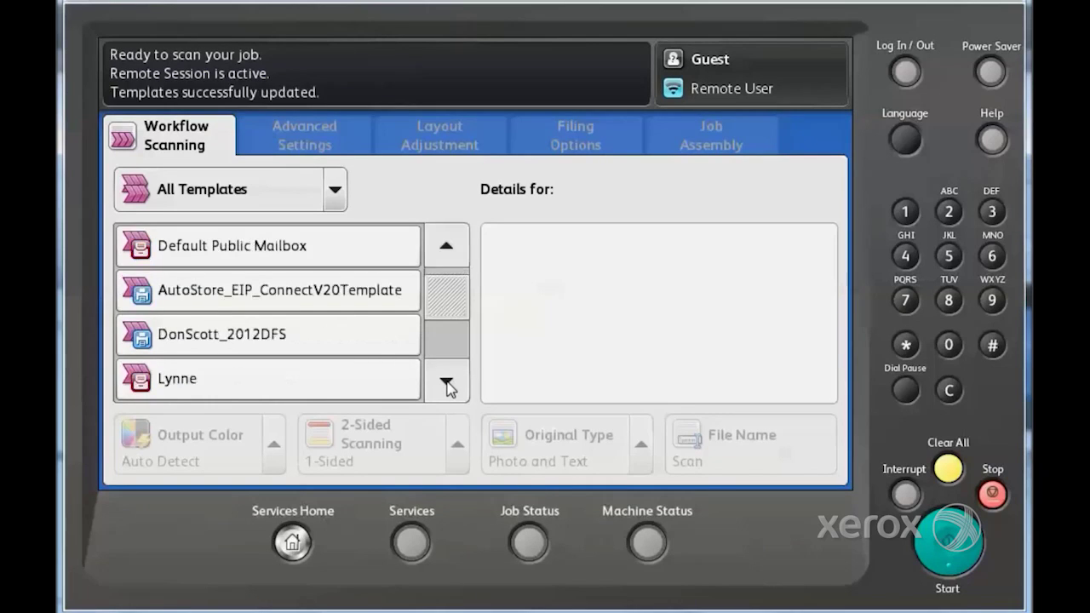
{"action": "left_click", "coordinate": [447, 386]}
{"action": "left_click", "coordinate": [447, 385]}
{"action": "left_click", "coordinate": [447, 385]}
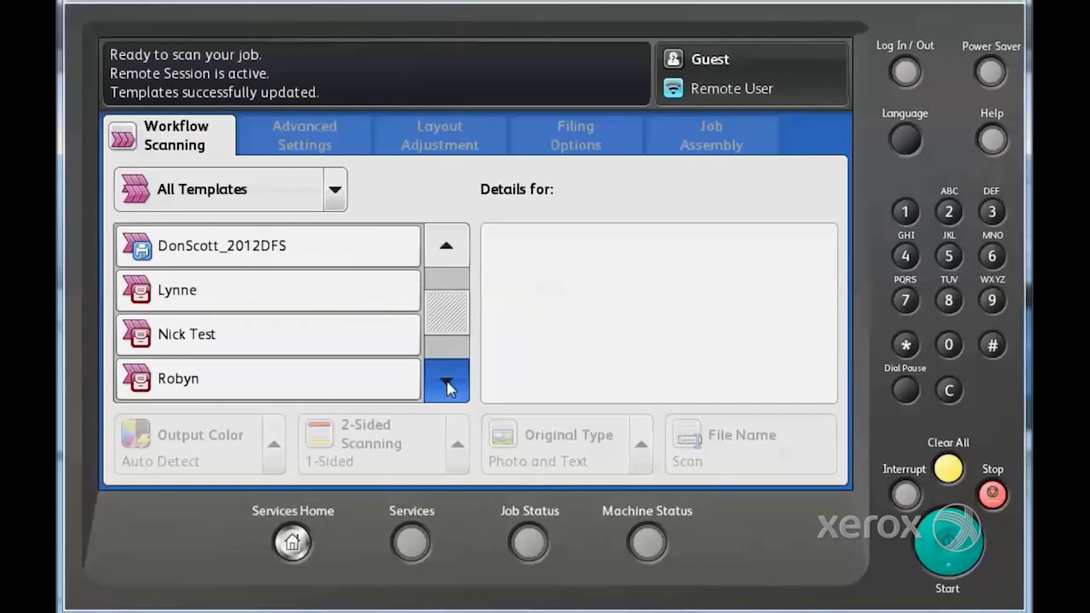
{"action": "left_click", "coordinate": [447, 386]}
{"action": "left_click", "coordinate": [447, 386]}
{"action": "left_click", "coordinate": [250, 334]}
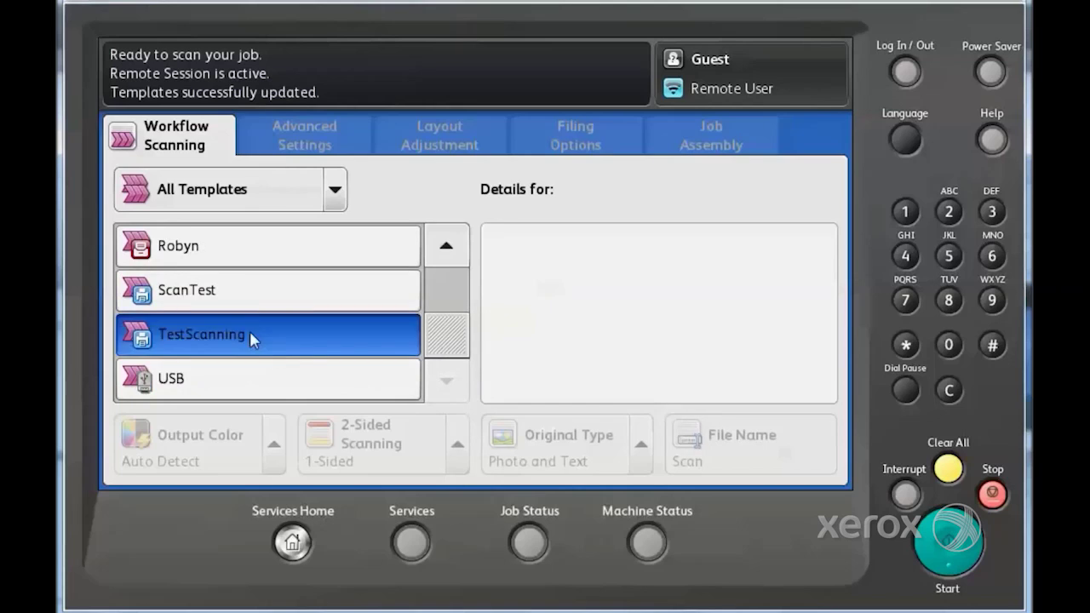
{"action": "left_click", "coordinate": [957, 545]}
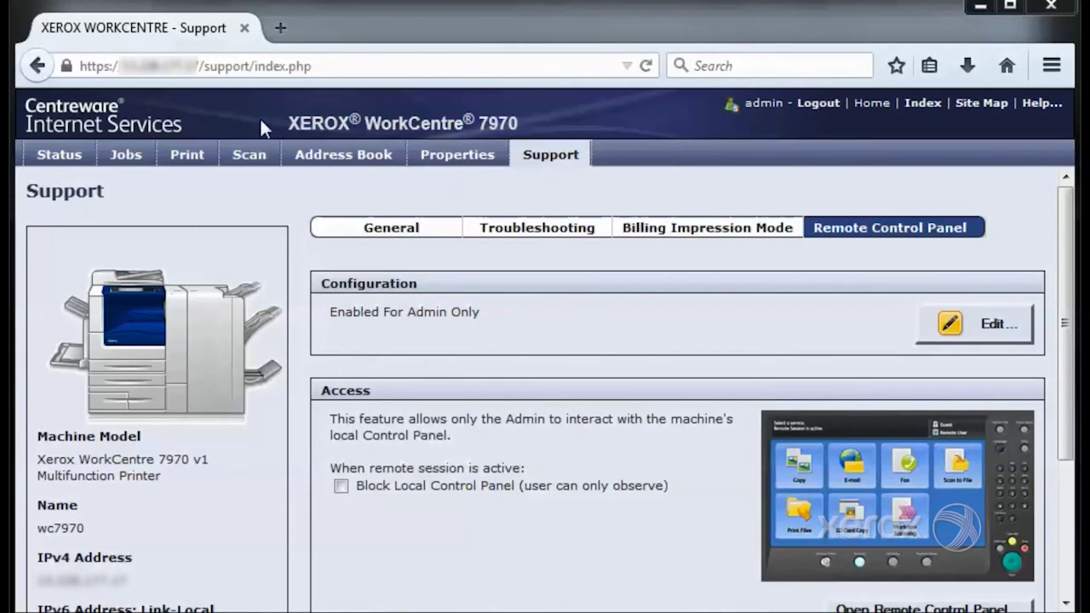
{"action": "left_click", "coordinate": [262, 62]}
{"action": "type", "text": "www.xerox."}
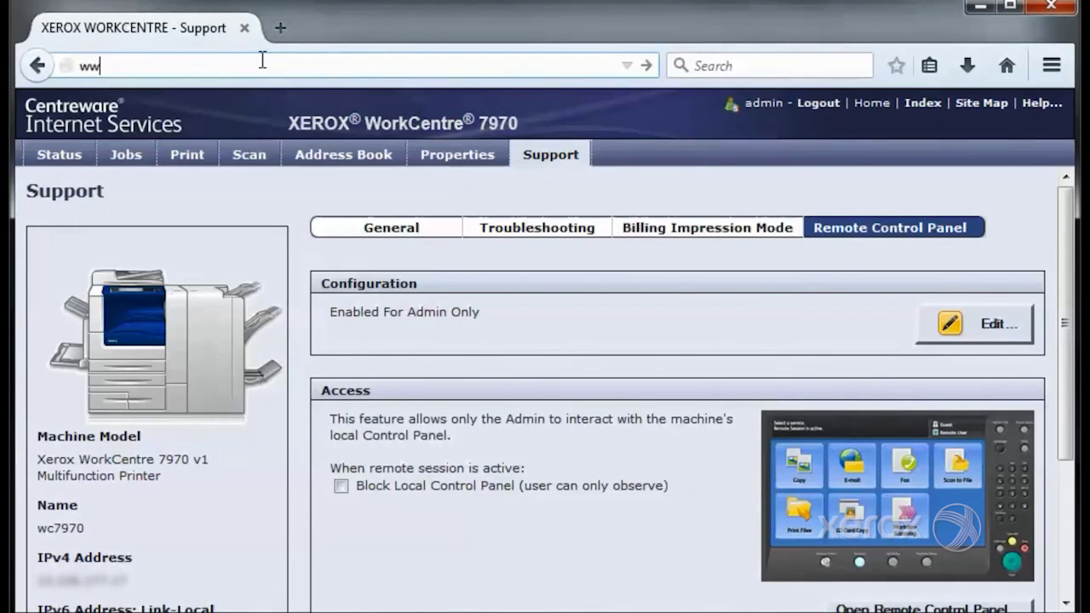
{"action": "type", "text": "ca"}
{"action": "key", "text": "Return"}
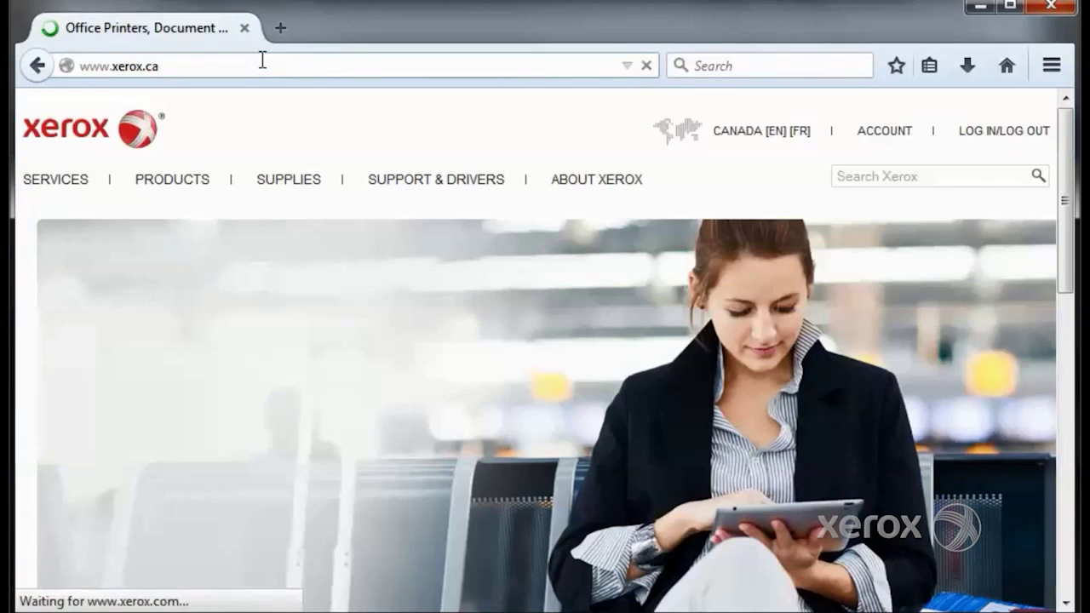
{"action": "mouse_move", "coordinate": [417, 186]}
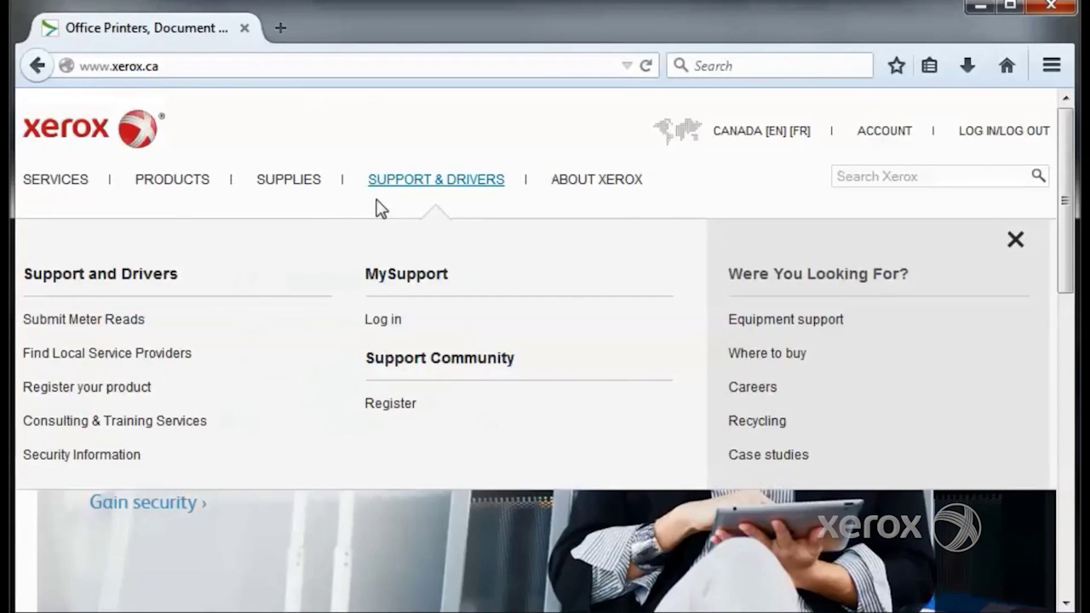
{"action": "left_click", "coordinate": [164, 277]}
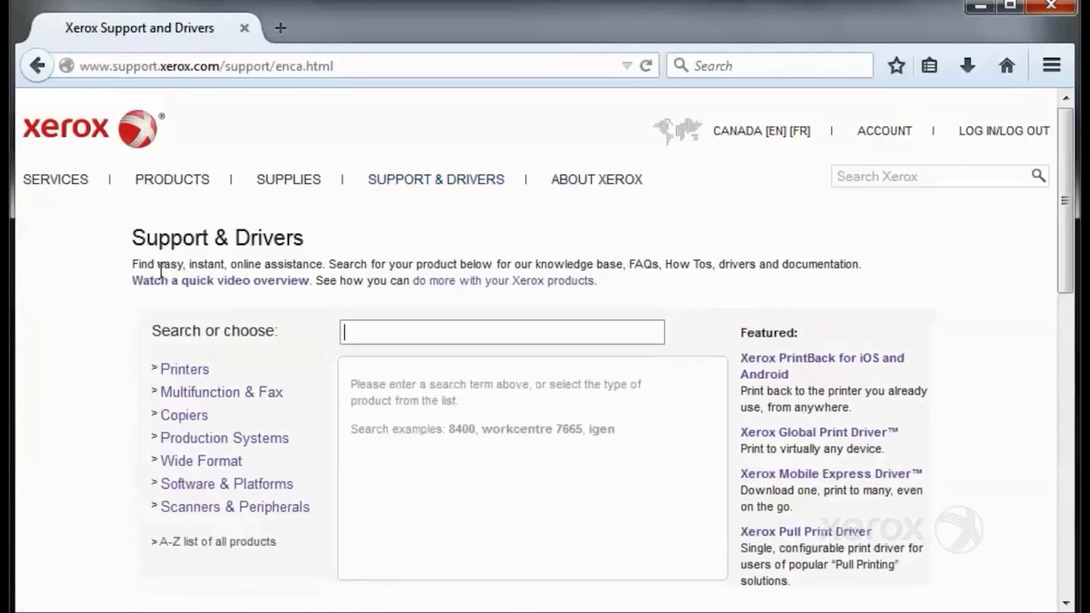
Search the supported products for 7970 and open the WorkCentre 7970 support page.
{"action": "type", "text": "7970"}
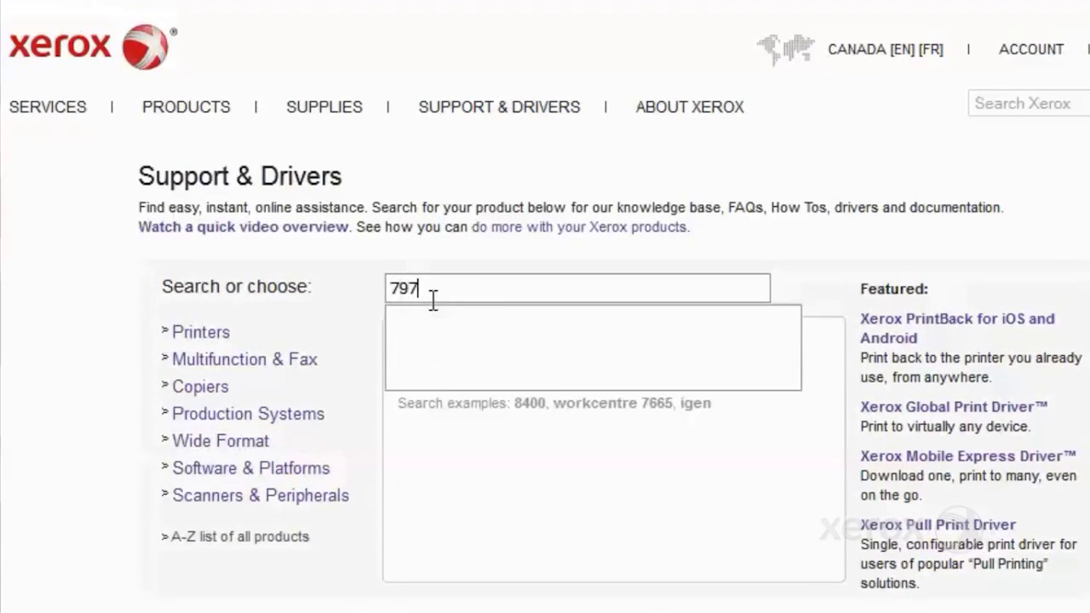
{"action": "left_click", "coordinate": [436, 324]}
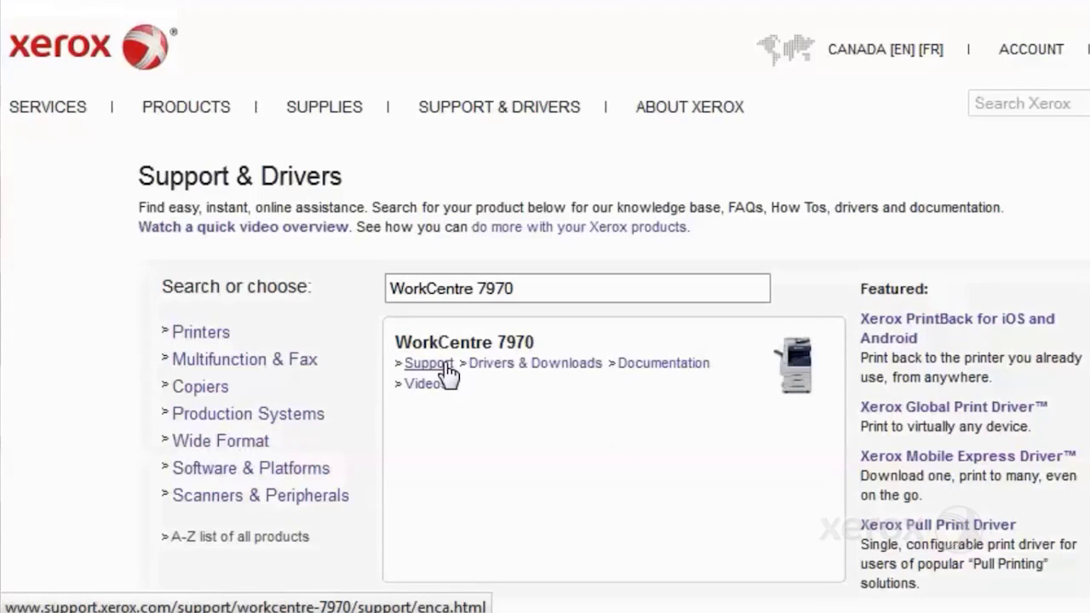
{"action": "left_click", "coordinate": [446, 365]}
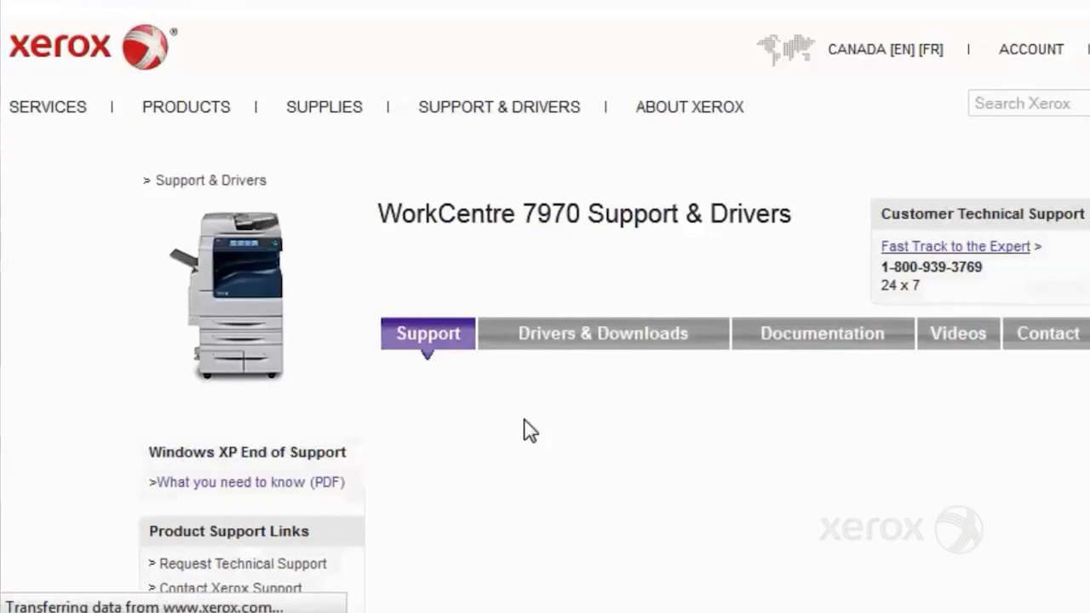
Search the WorkCentre 7970 support articles for "setup smb scanning".
{"action": "scroll", "coordinate": [523, 428], "scroll_direction": "down", "scroll_amount": 3}
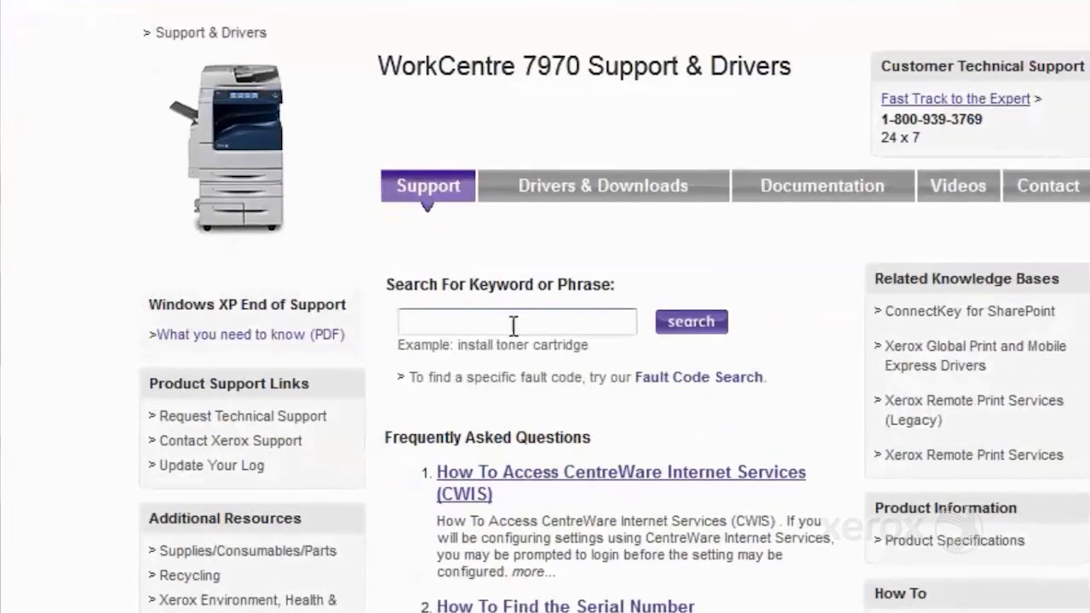
{"action": "left_click", "coordinate": [513, 321]}
{"action": "type", "text": "setup smb scanning"}
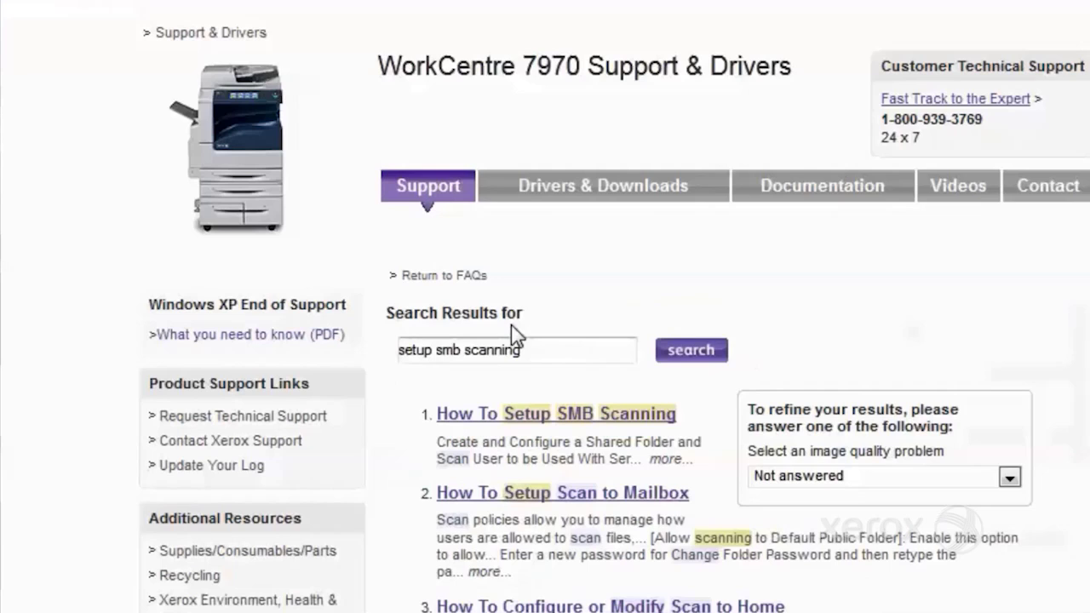